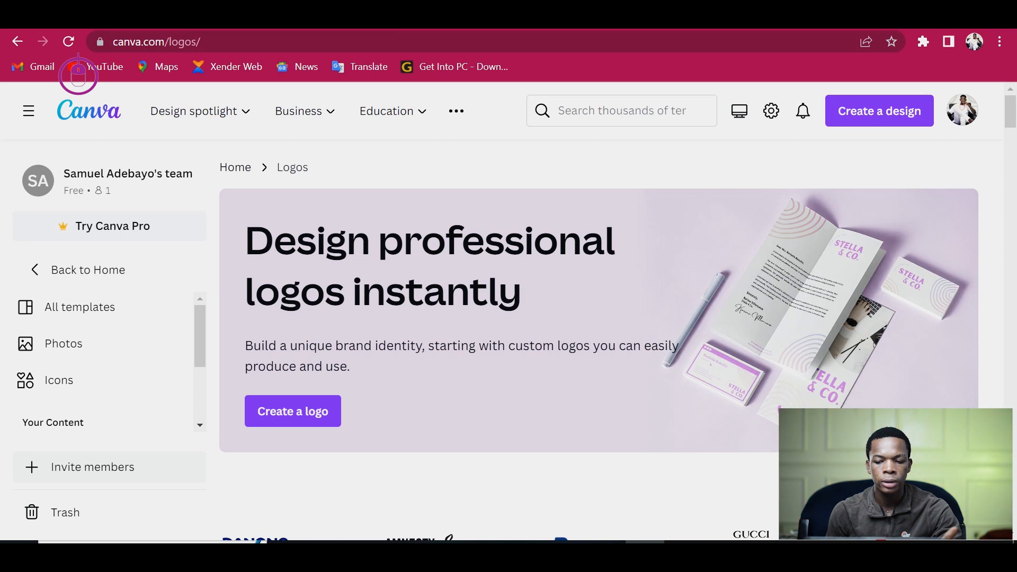
- Start a new design using the Logo preset found by searching for LOGO
scroll(599, 323, "down", 5)
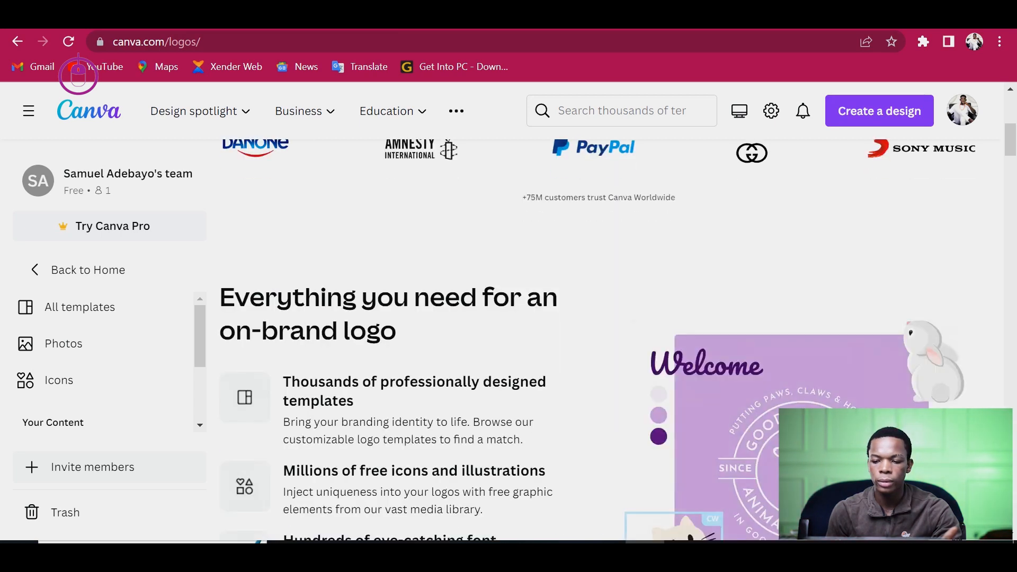
left_click(879, 111)
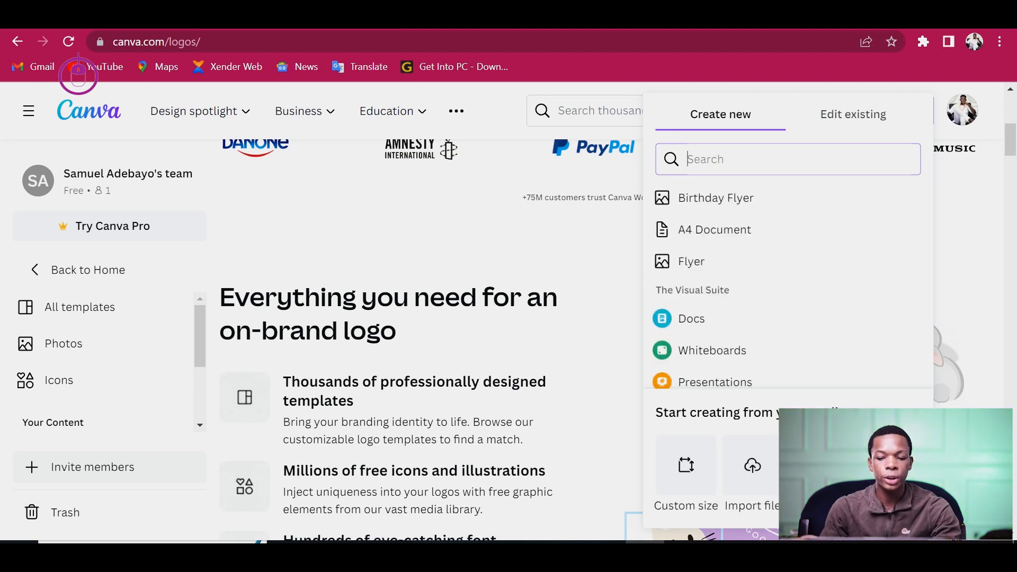
type("LO")
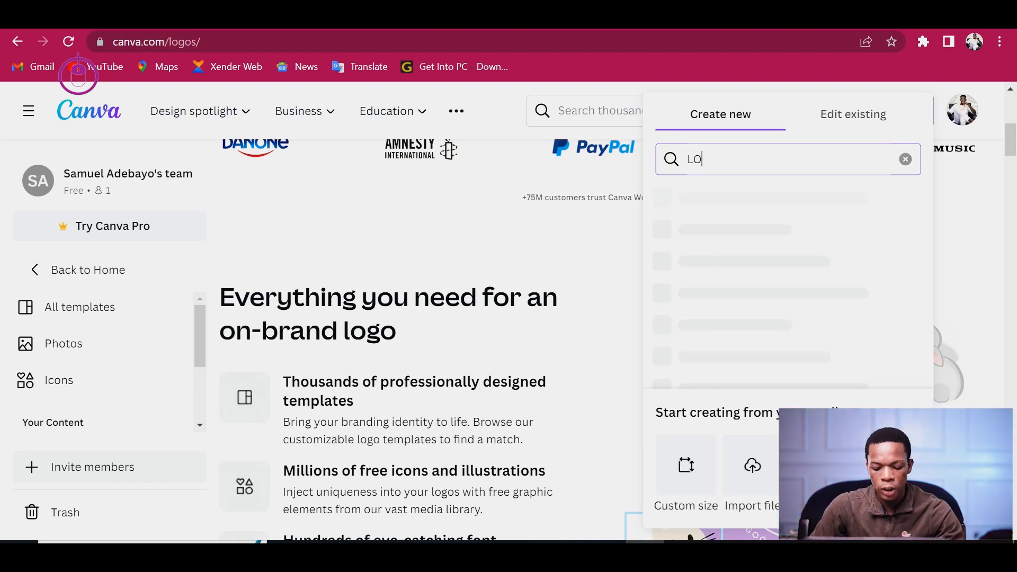
type("GO")
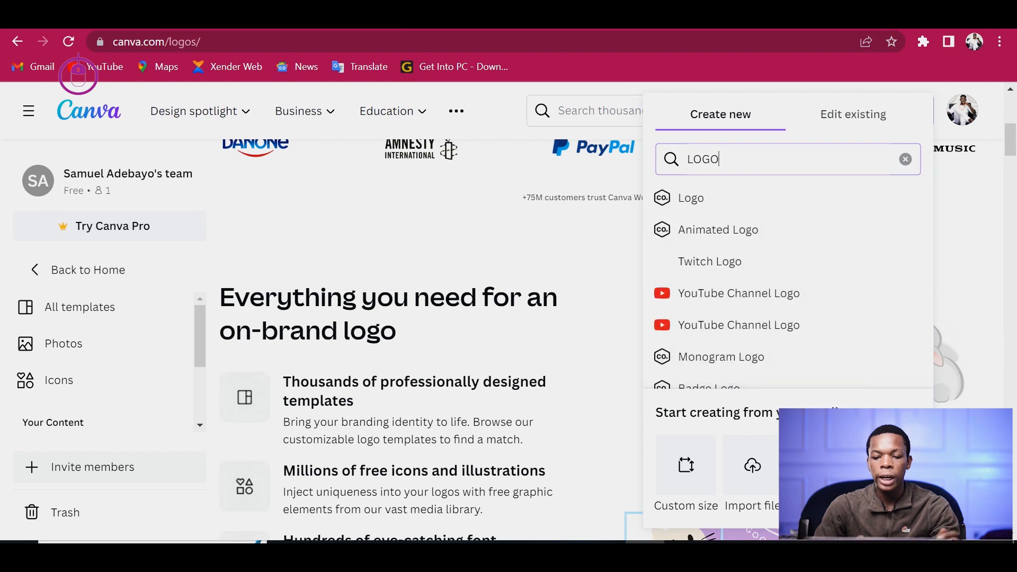
left_click(692, 198)
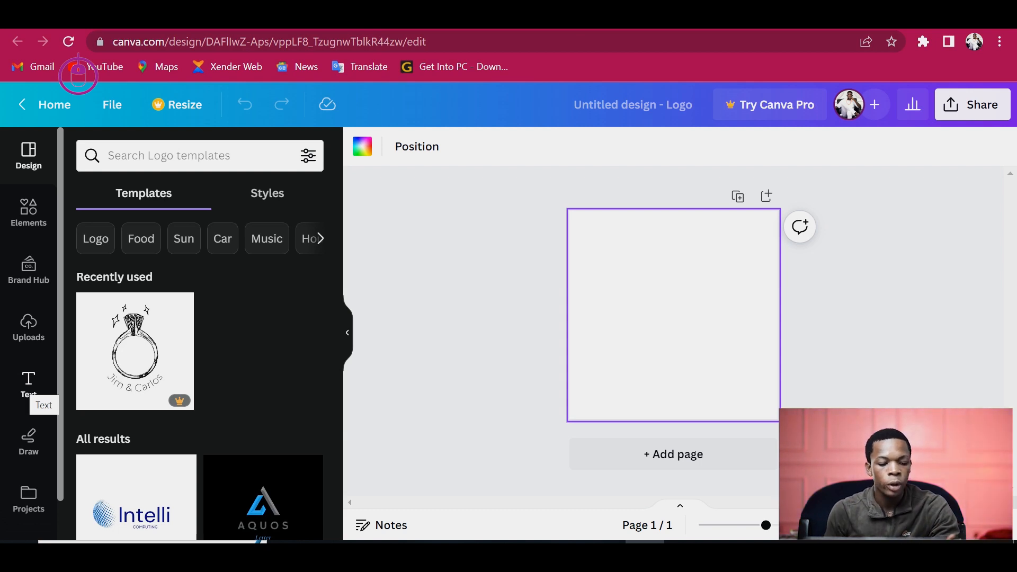
- Add a heading text box to the logo page and adjust its width
left_click(29, 384)
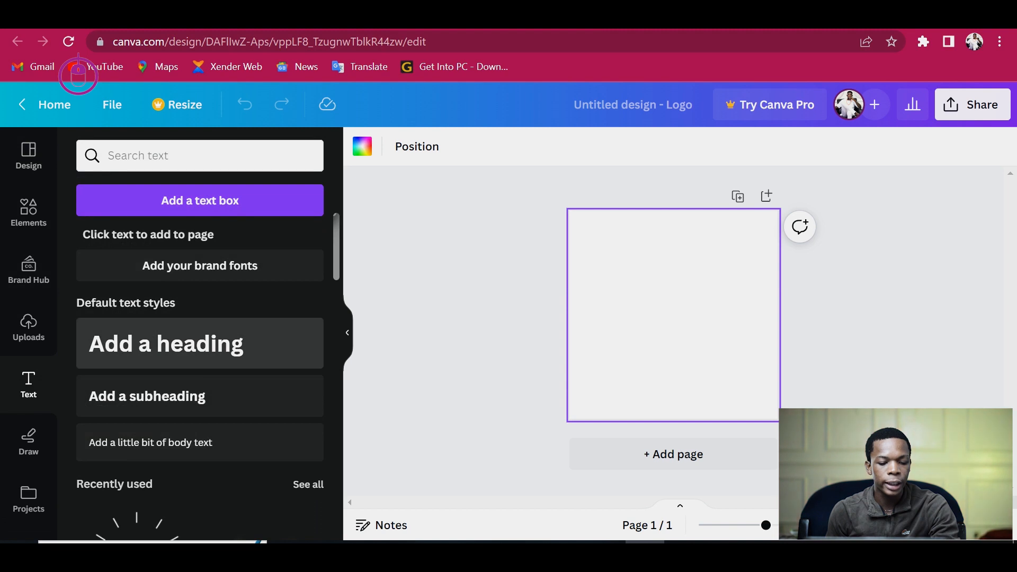
left_click(166, 344)
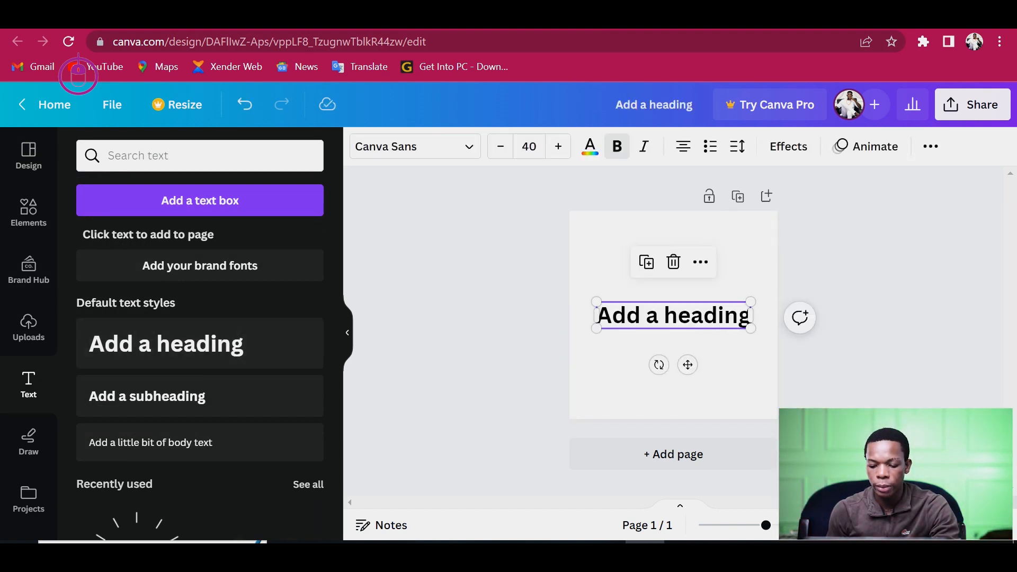
left_click_drag(766, 525, 801, 525)
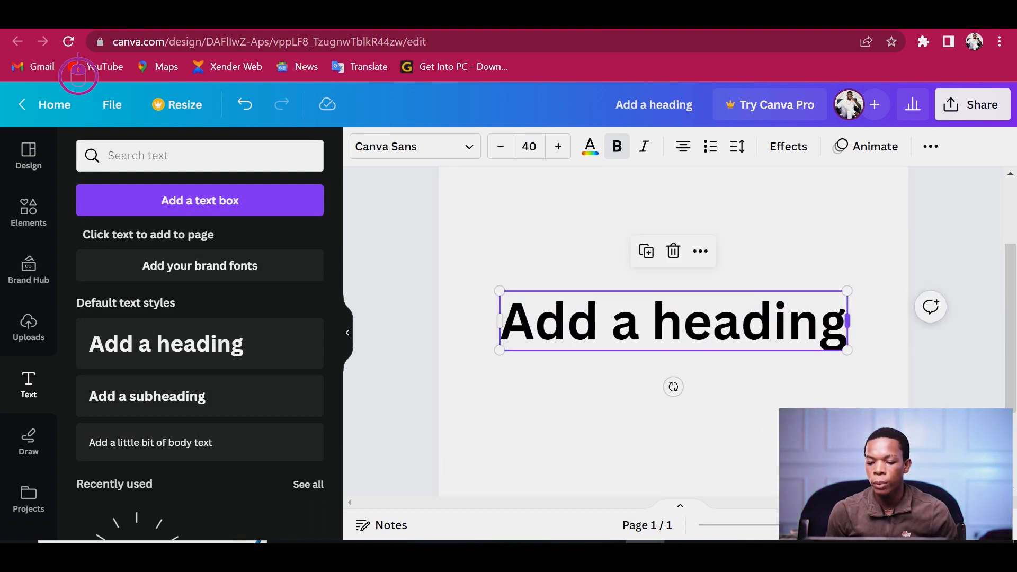
left_click_drag(847, 324, 844, 325)
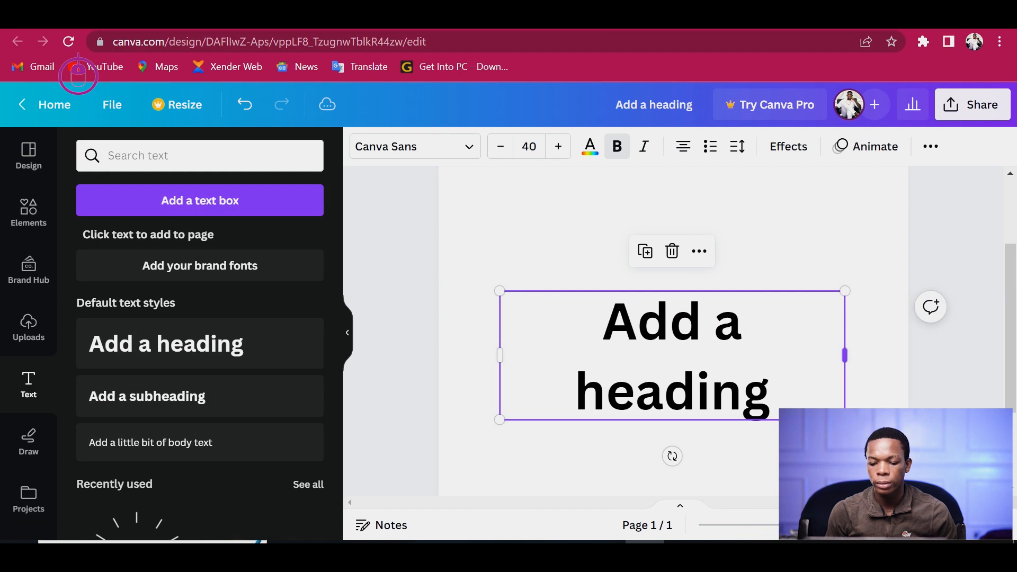
- Replace the heading text with the single letter A
double_click(845, 329)
key("BackSpace")
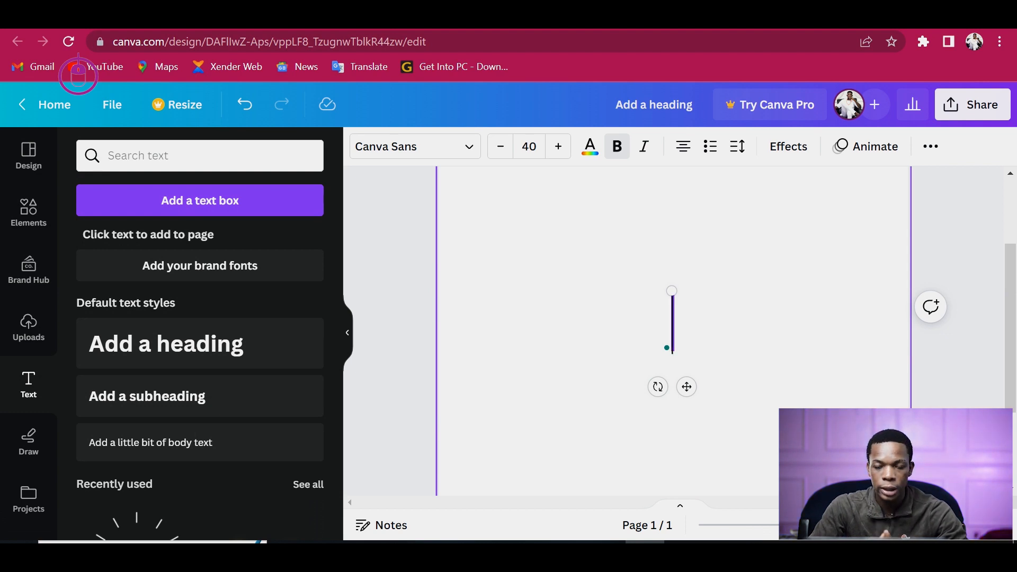
type("a")
key("BackSpace")
type("a")
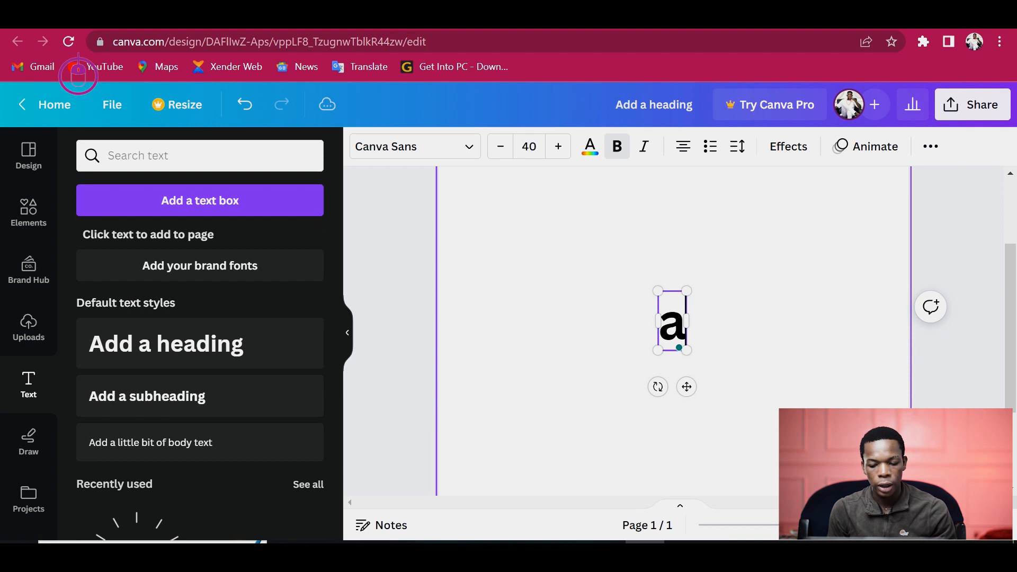
key("BackSpace")
type("a")
key("BackSpace")
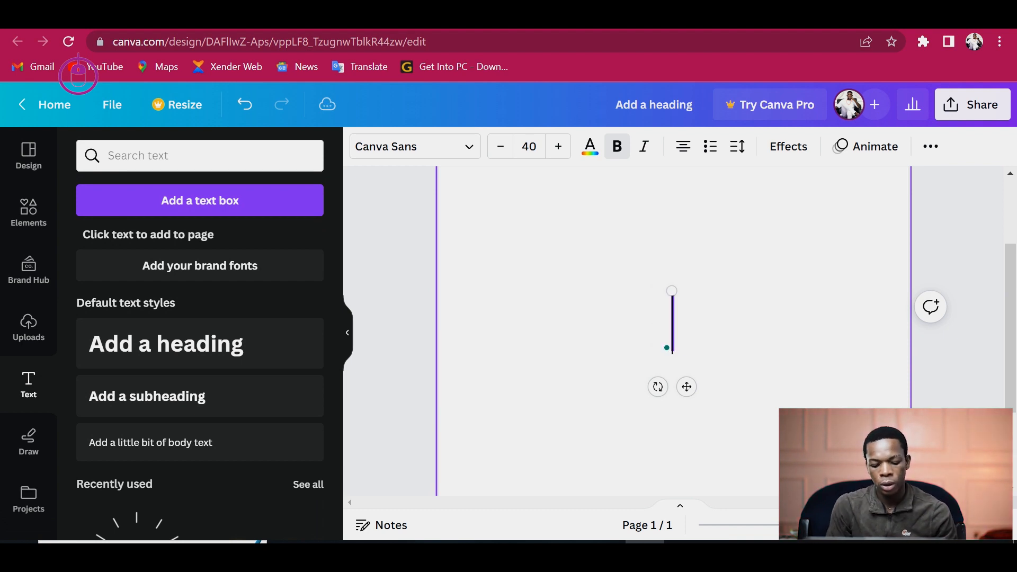
type("A")
key("Escape")
key("Escape")
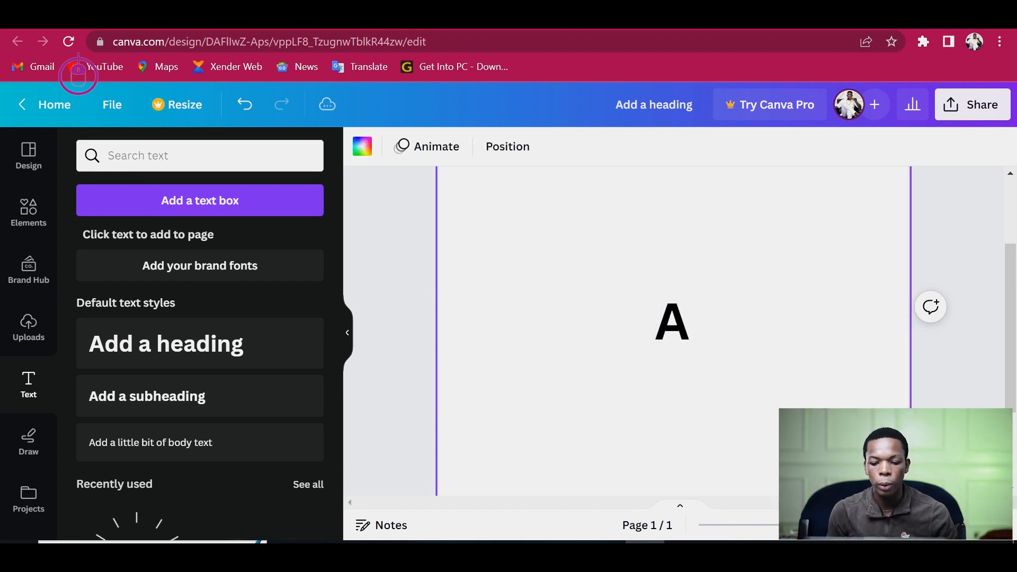
- Enlarge the letter A and set its font size to 94.7
double_click(665, 322)
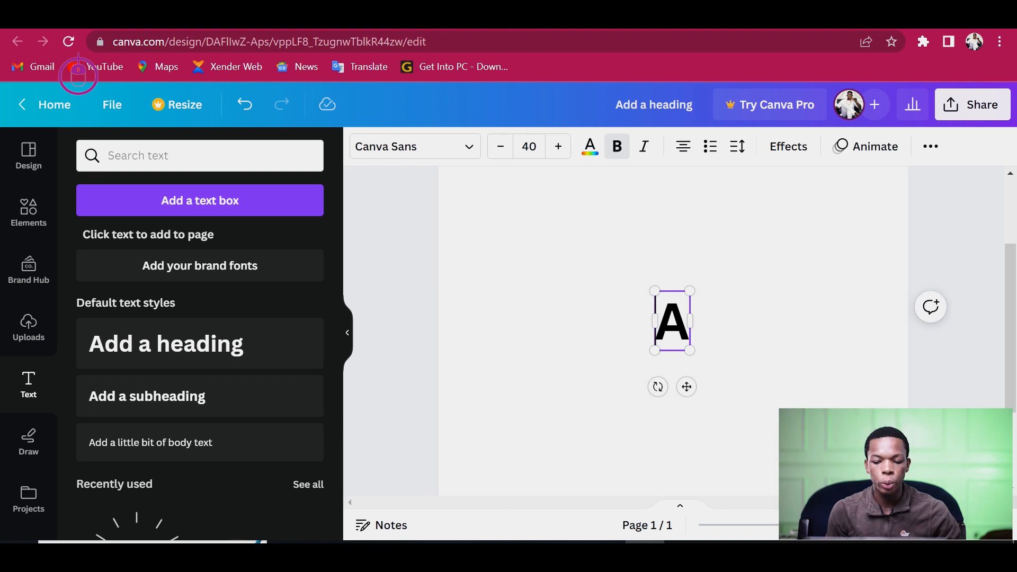
left_click_drag(655, 291, 609, 213)
key("ctrl+a")
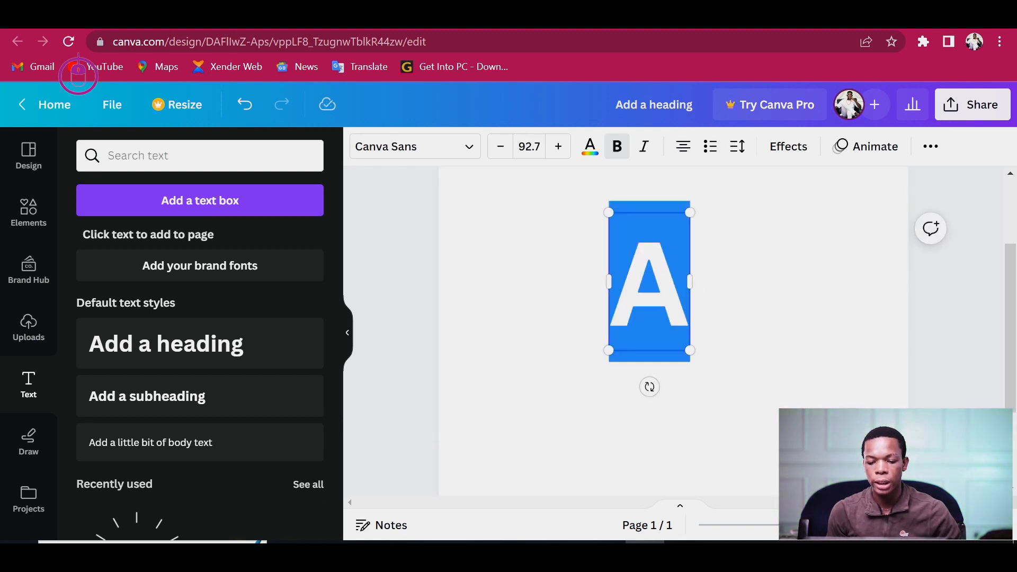
left_click(681, 294)
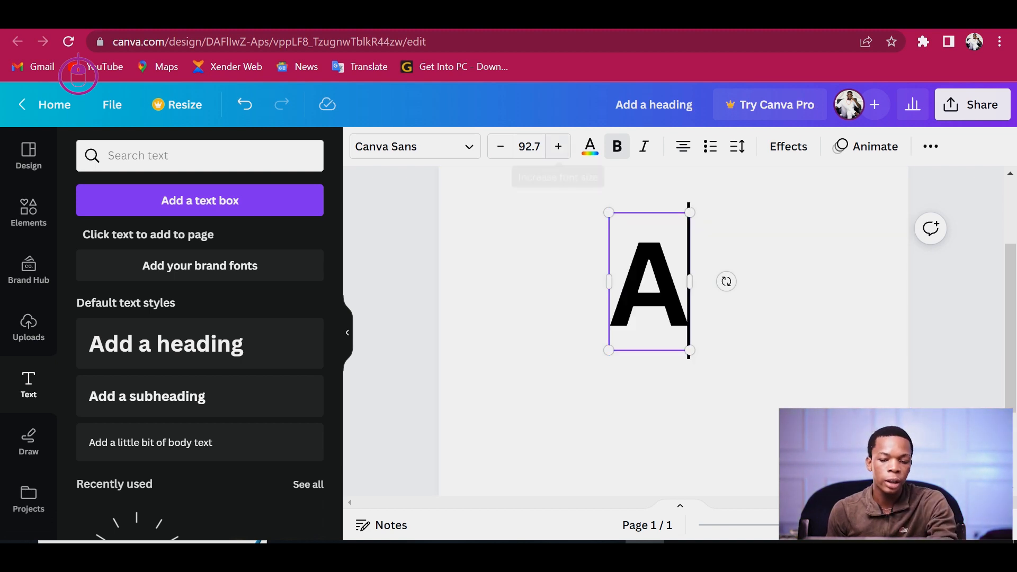
left_click(558, 146)
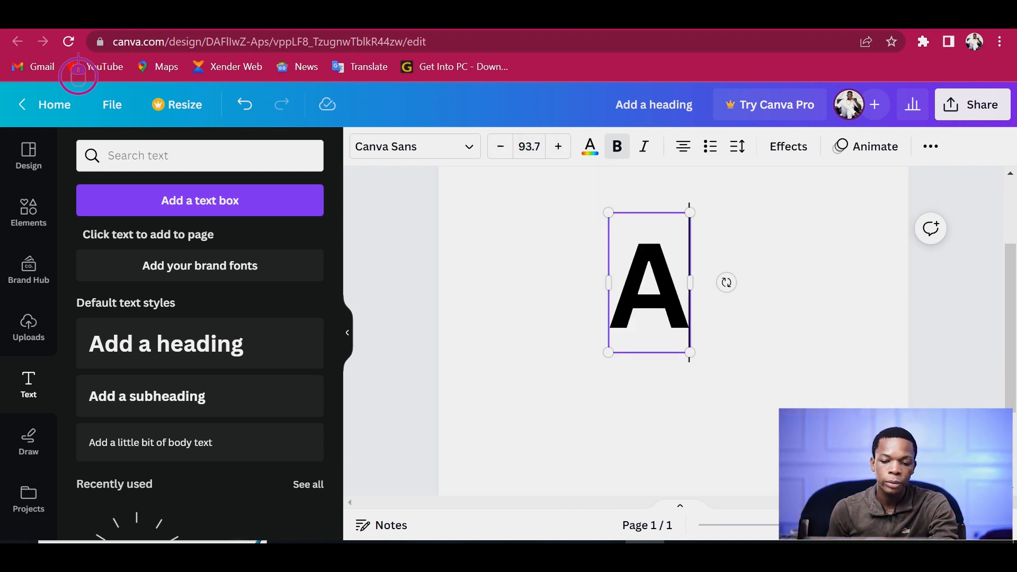
left_click(559, 147)
left_click(558, 146)
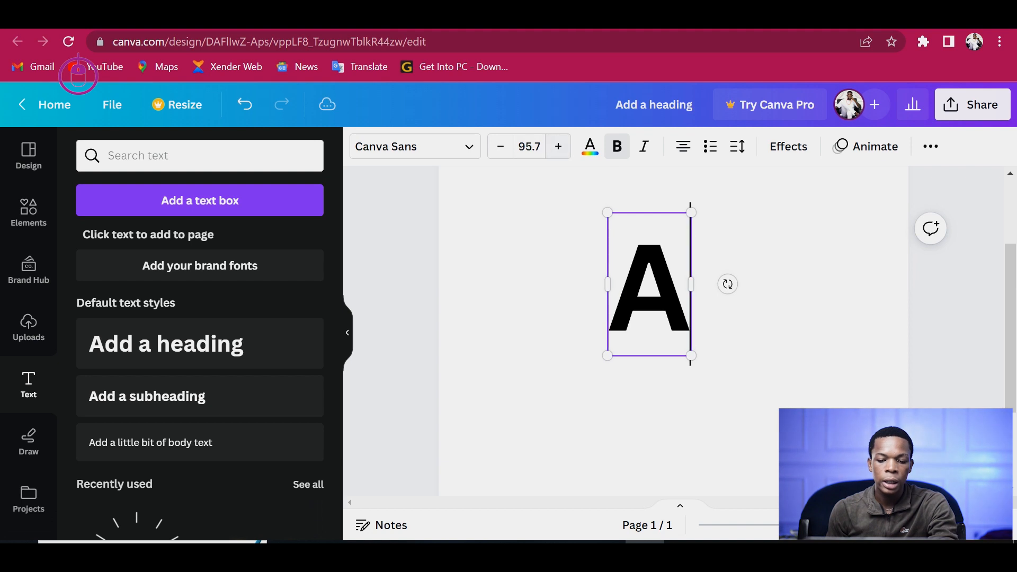
left_click(500, 146)
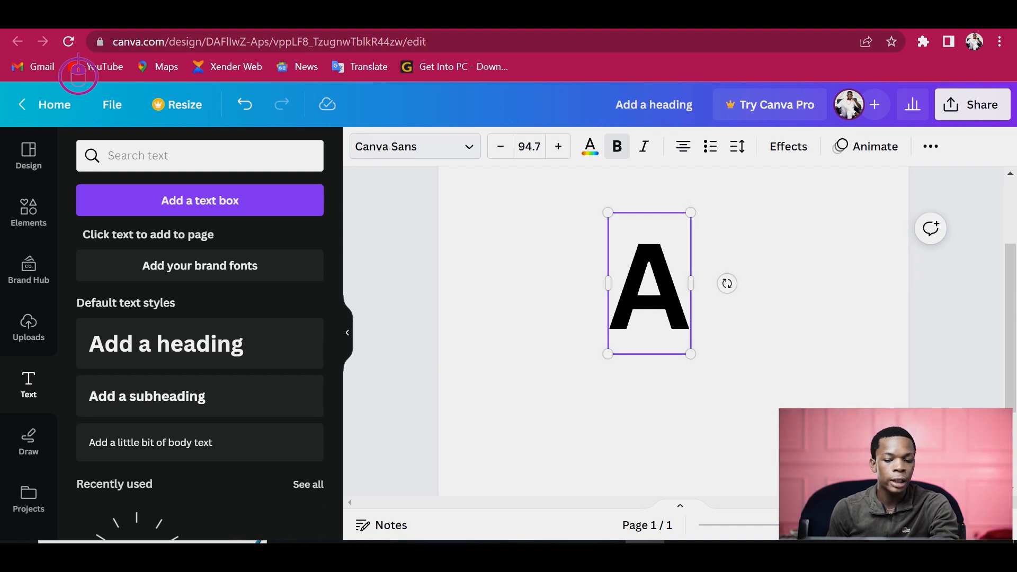
- Change the letter A's font to Eastman Grotesque
left_click(416, 146)
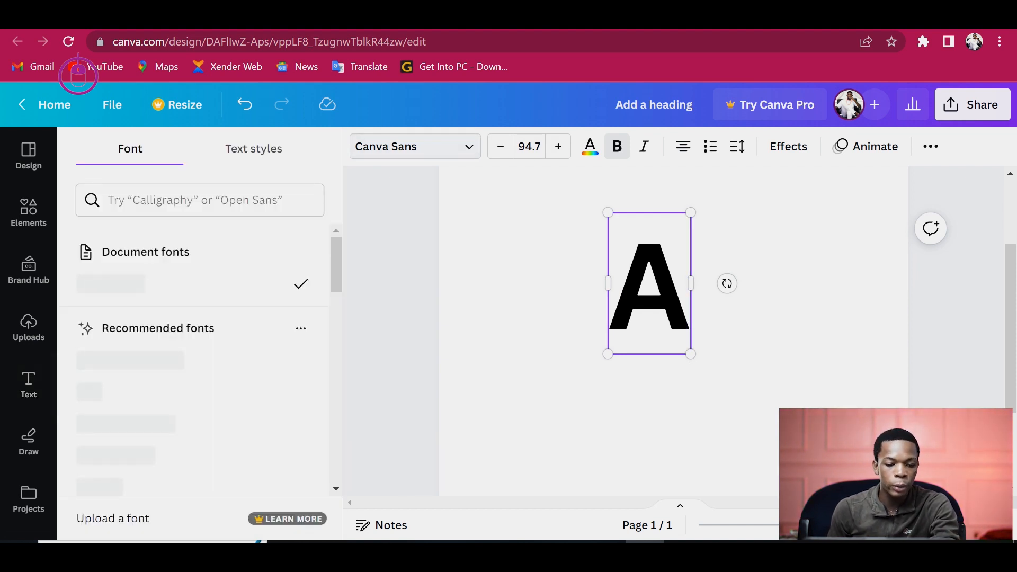
key("Escape")
key("Escape")
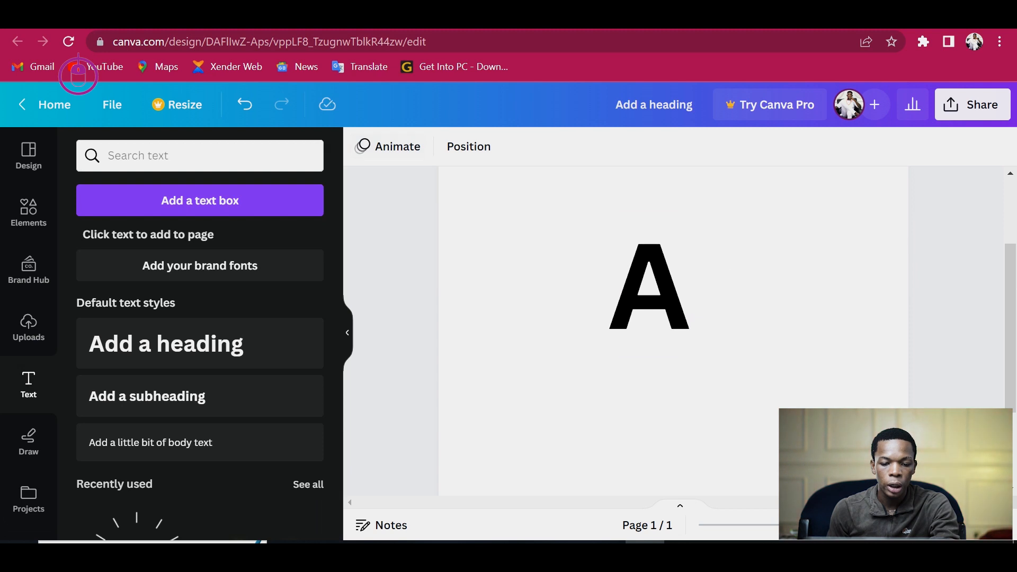
left_click(673, 382)
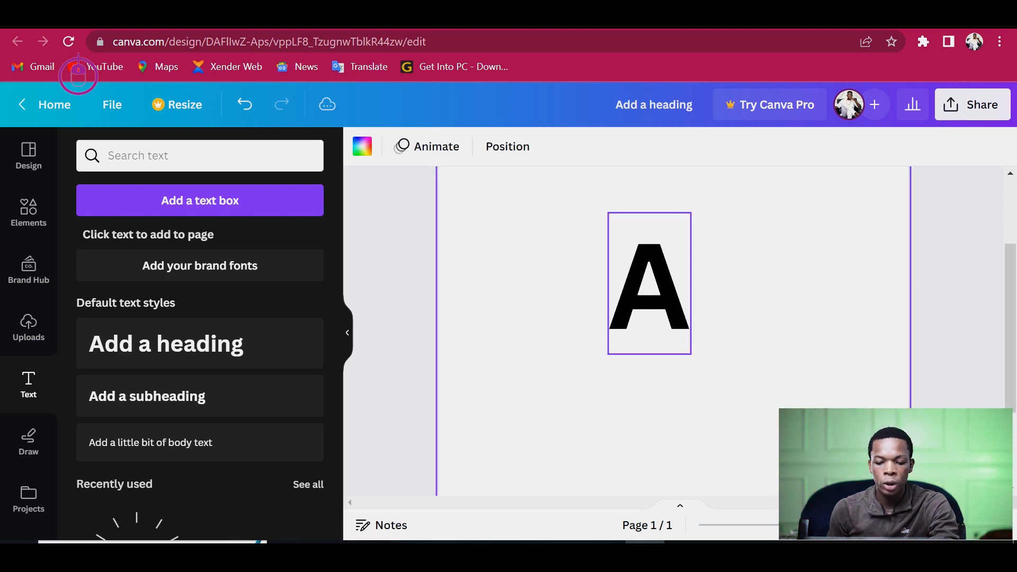
left_click(649, 286)
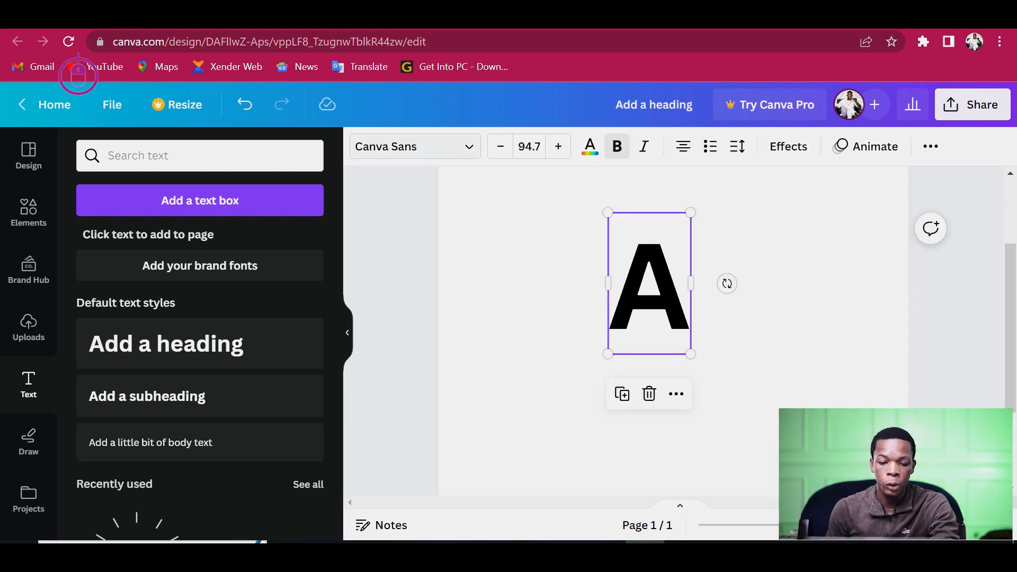
left_click(415, 146)
left_click(29, 384)
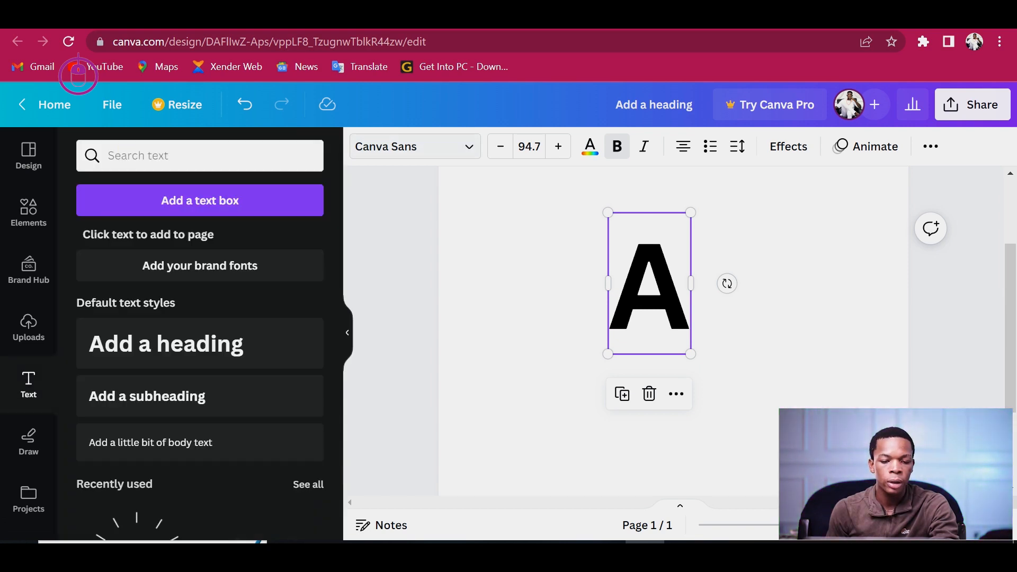
left_click(415, 146)
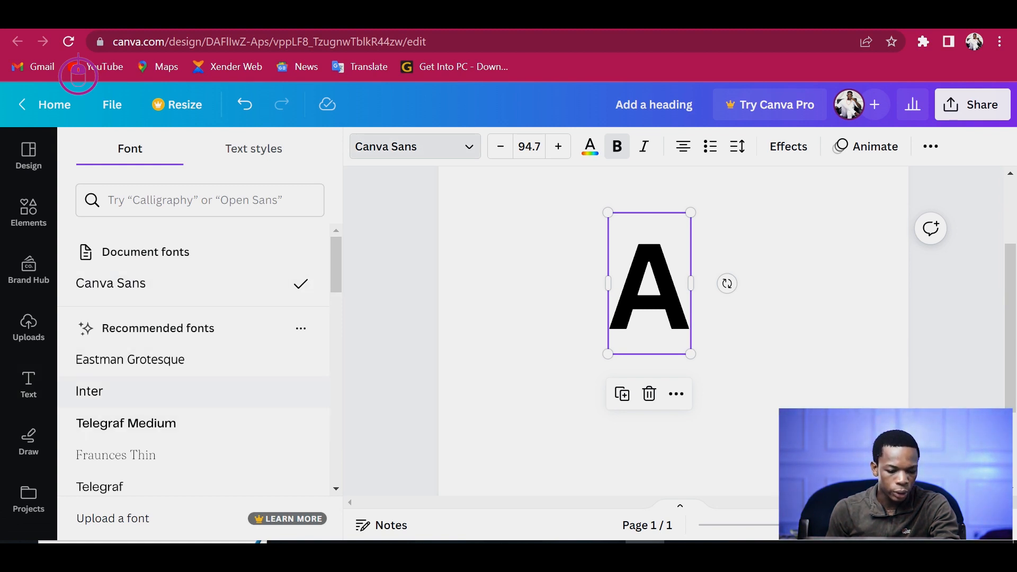
left_click(159, 360)
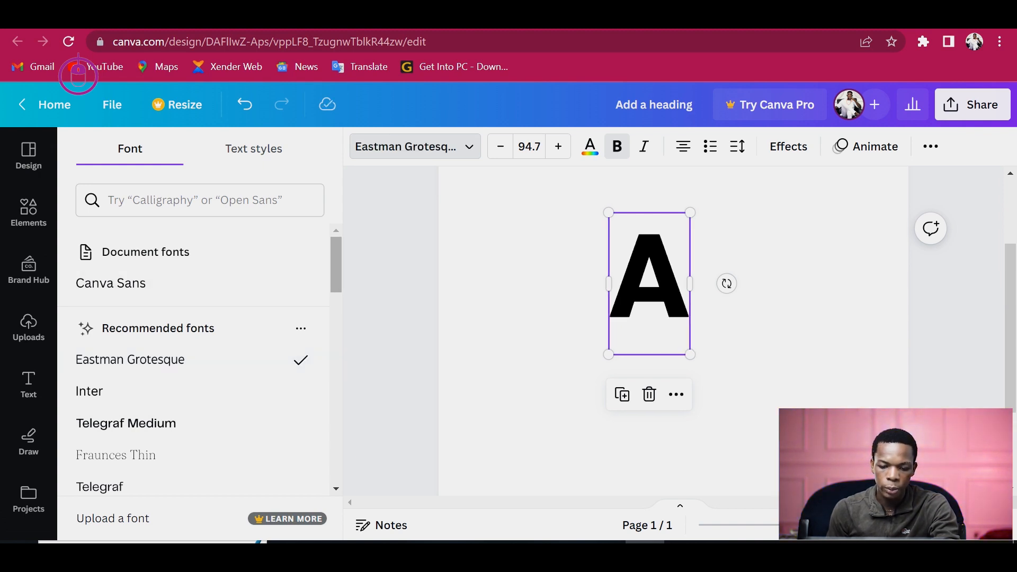
- Try to switch the letter A's font to Abhaya Libre Regular
scroll(201, 361, "down", 8)
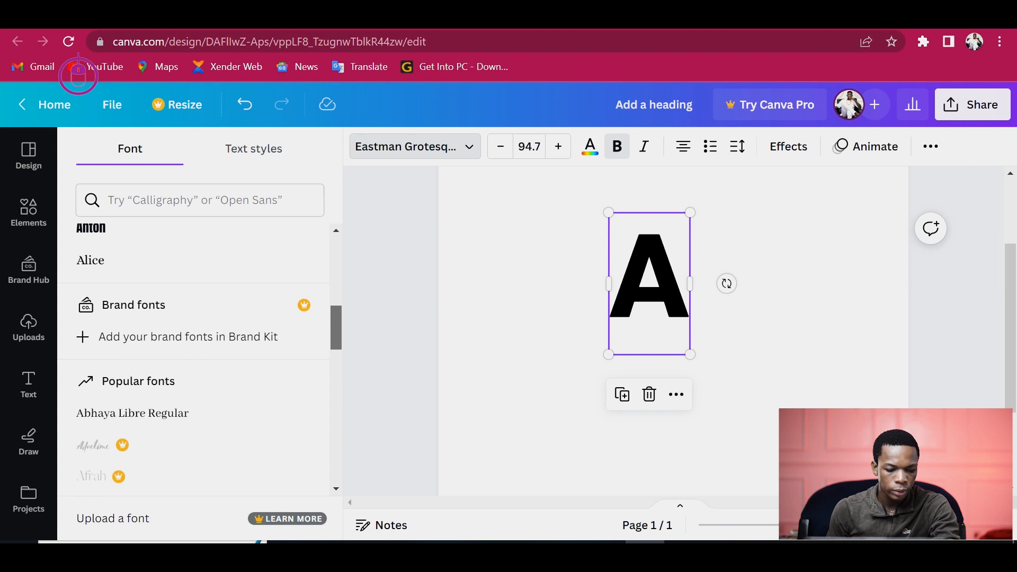
left_click(170, 414)
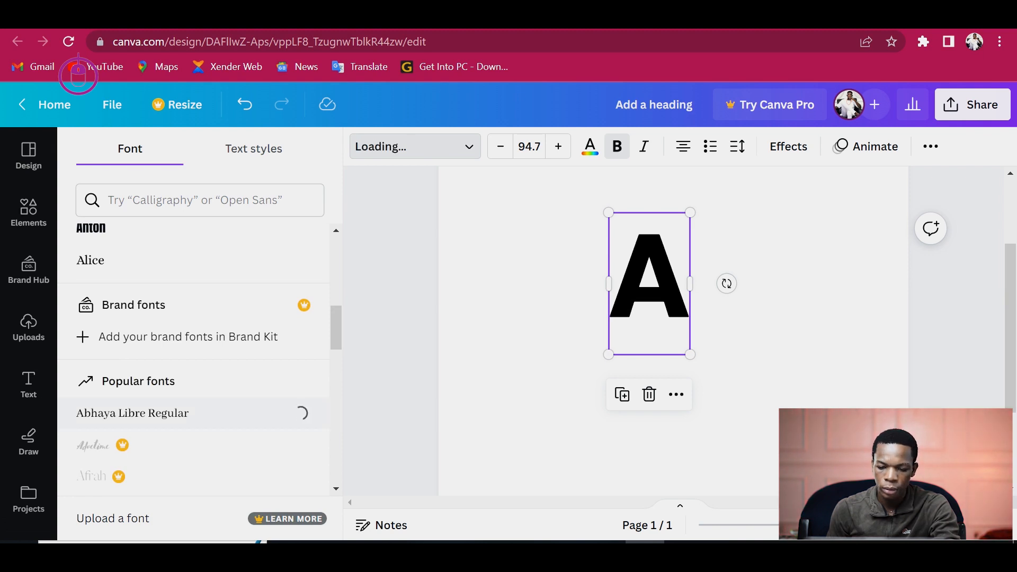
left_click(524, 339)
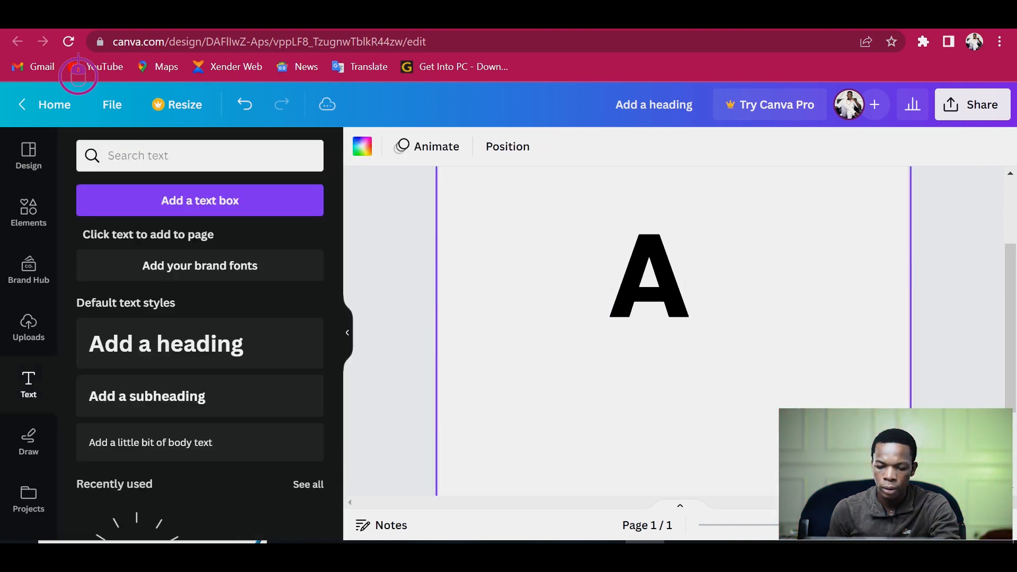
- Enlarge the letter A to font size 102 by resizing its text box
left_click(649, 275)
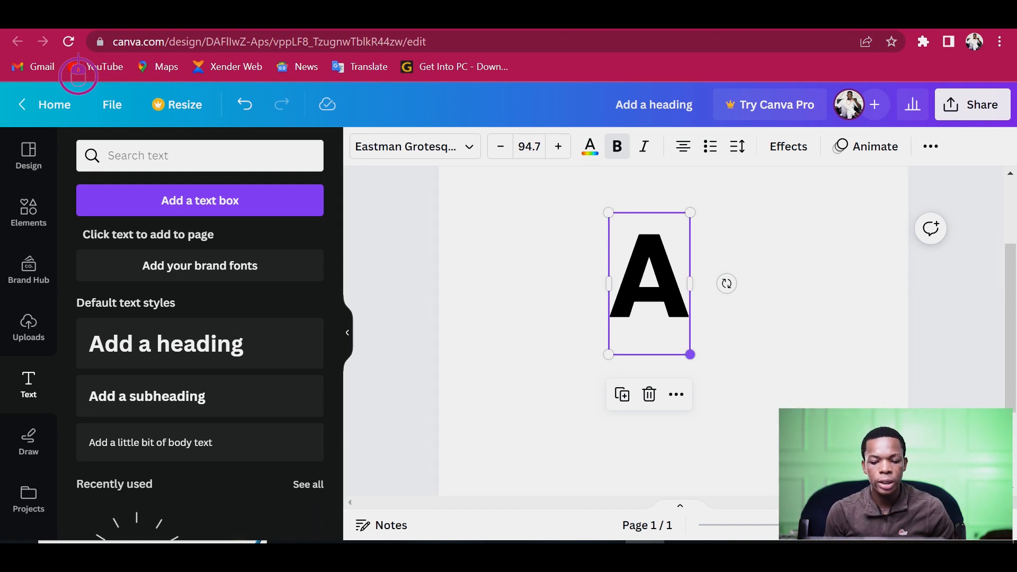
left_click_drag(690, 354, 696, 365)
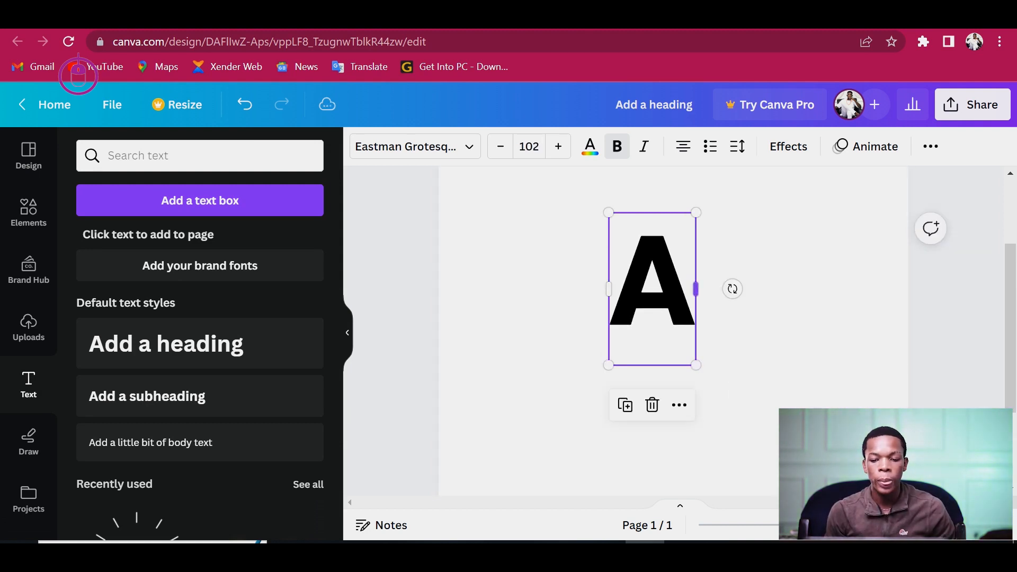
left_click(719, 339)
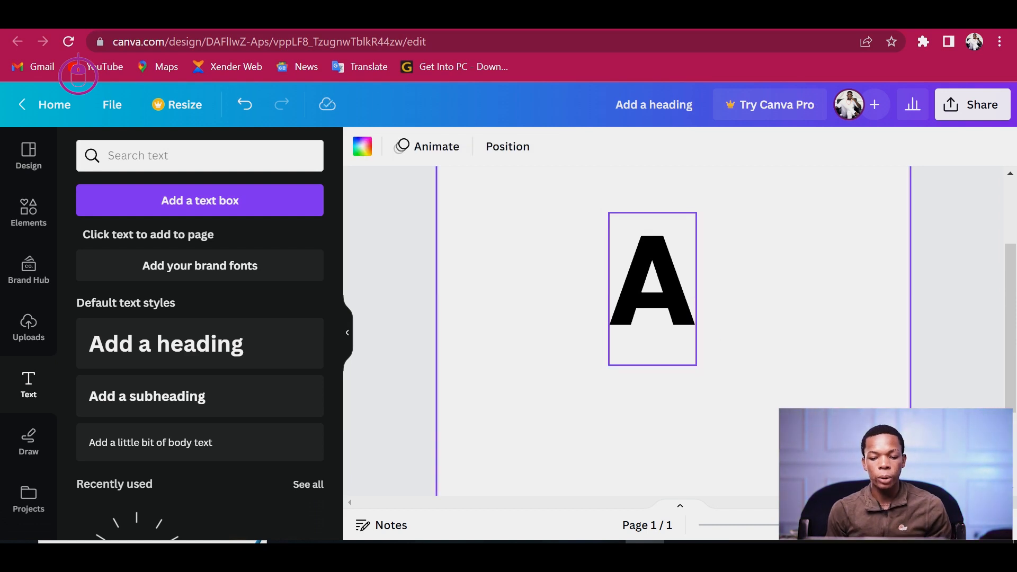
- Set the letter A's text colour to solid black from the default colours
left_click(659, 299)
left_click(660, 300)
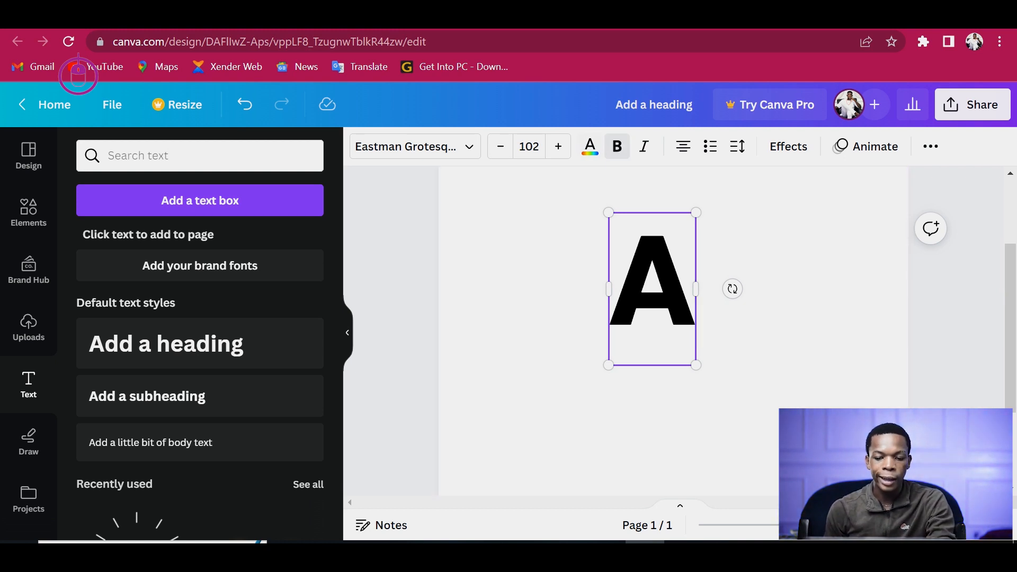
left_click(590, 146)
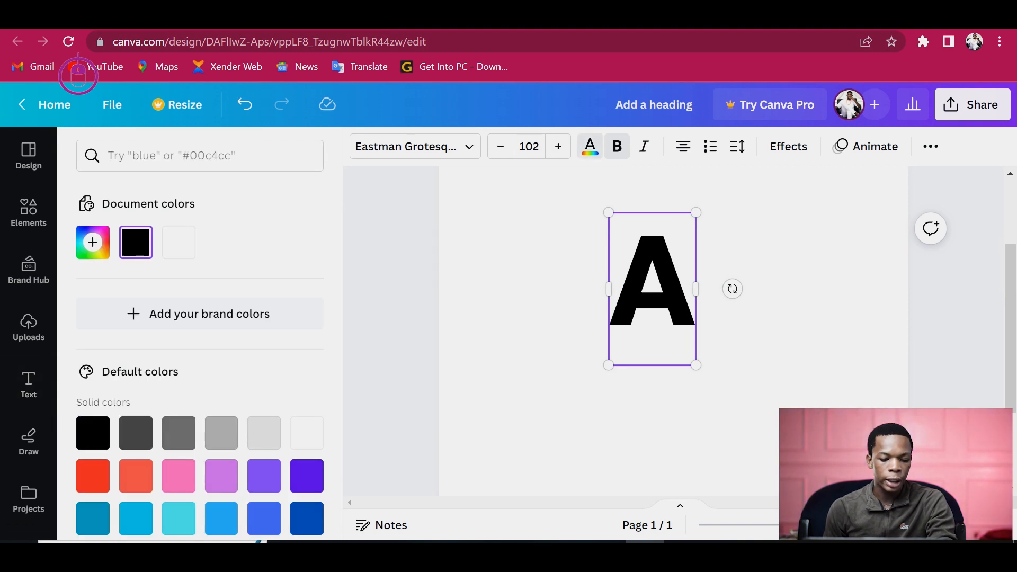
scroll(199, 344, "down", 2)
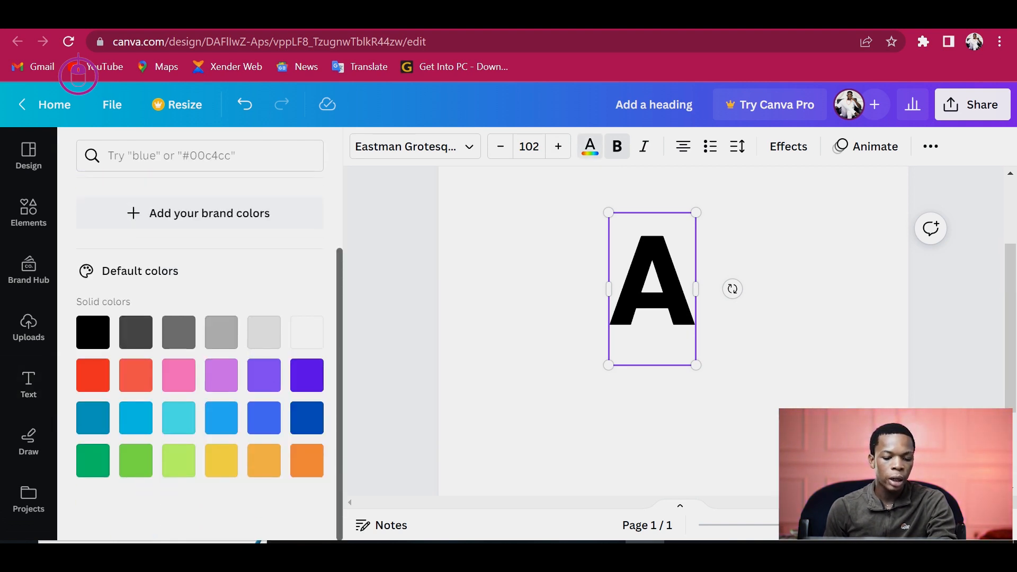
left_click(93, 332)
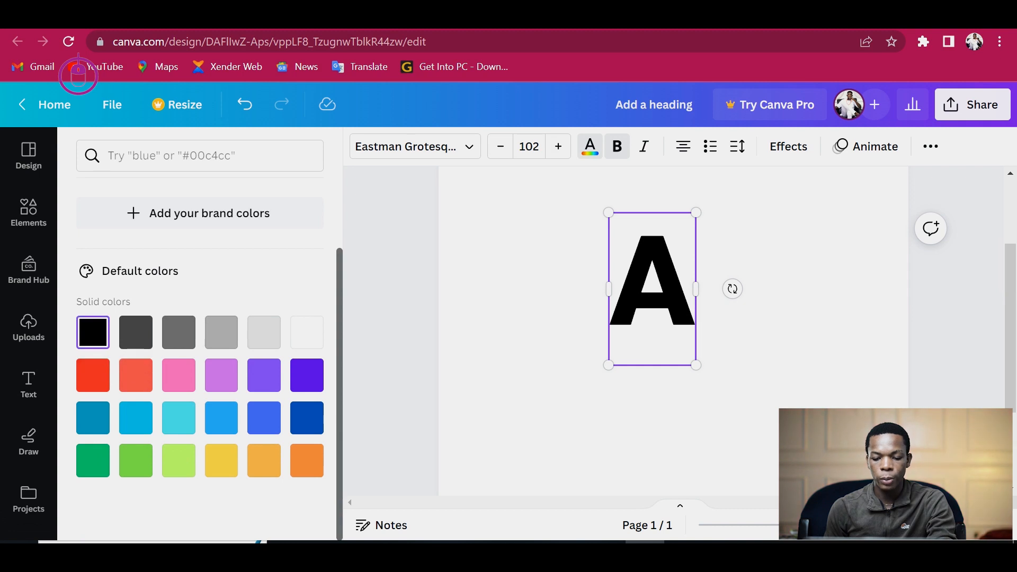
left_click(522, 340)
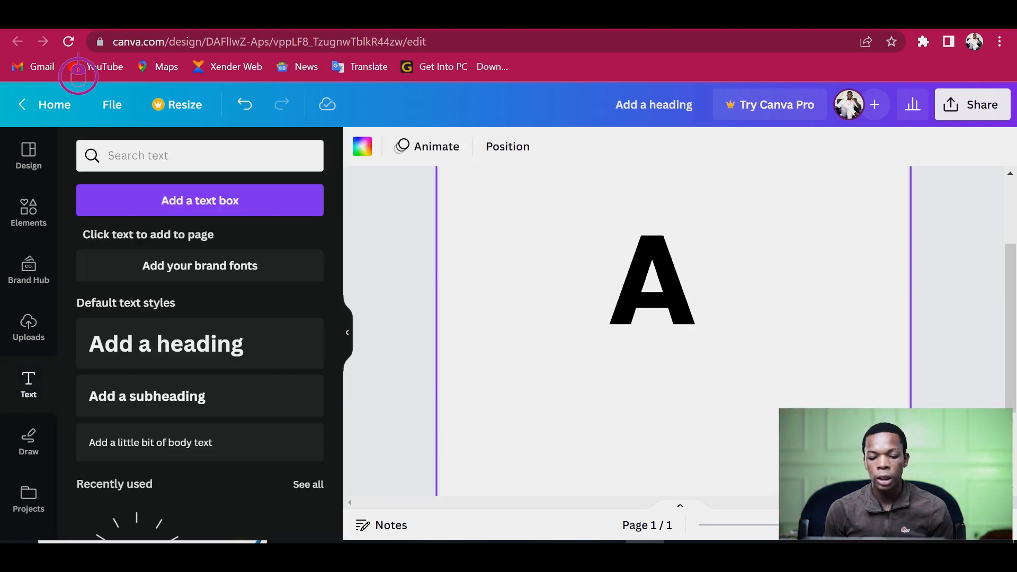
- Try the Outline text effect on the letter A with its thickness reduced to 32
left_click(652, 283)
left_click(535, 339)
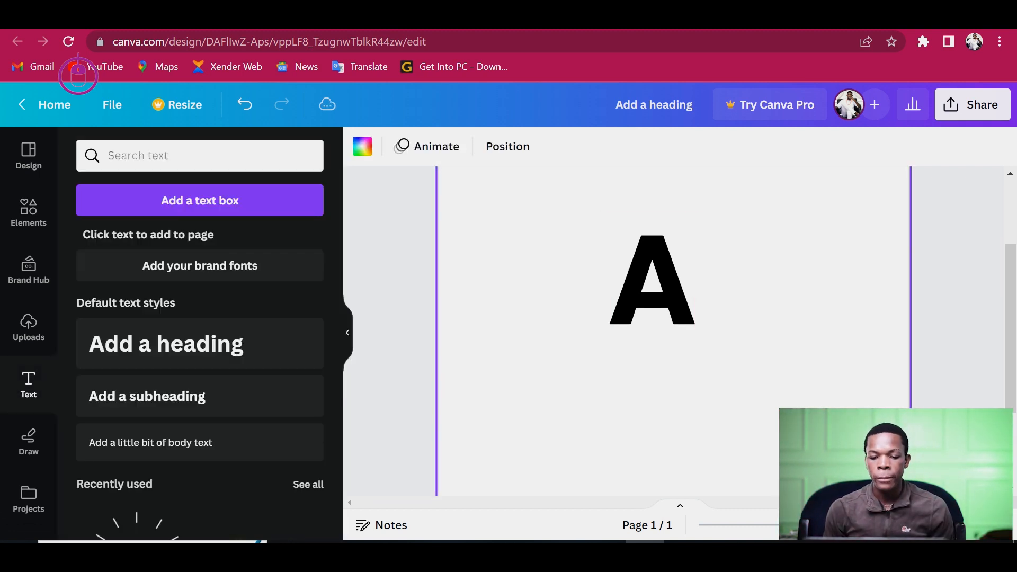
left_click(652, 286)
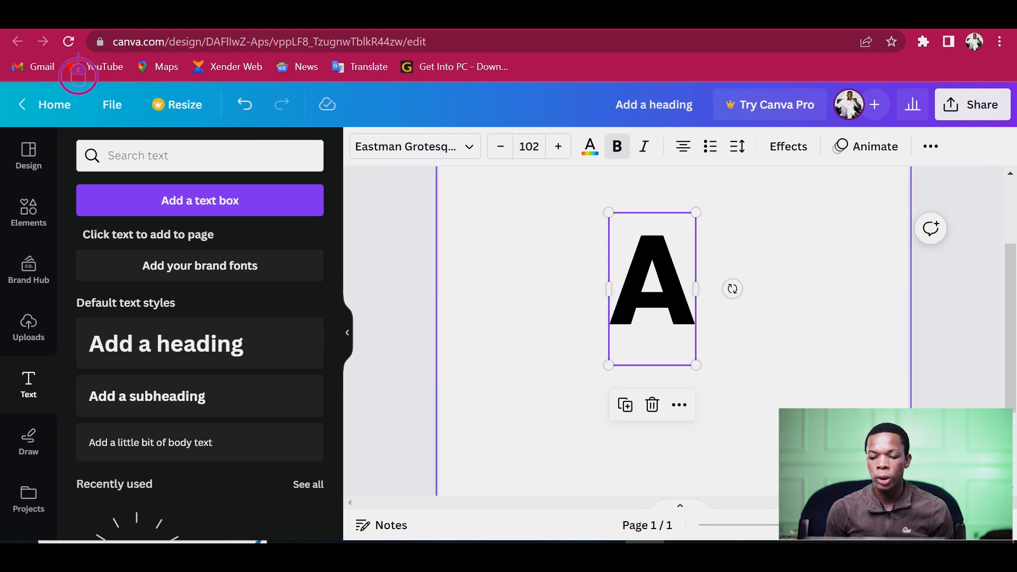
left_click(789, 147)
left_click(788, 146)
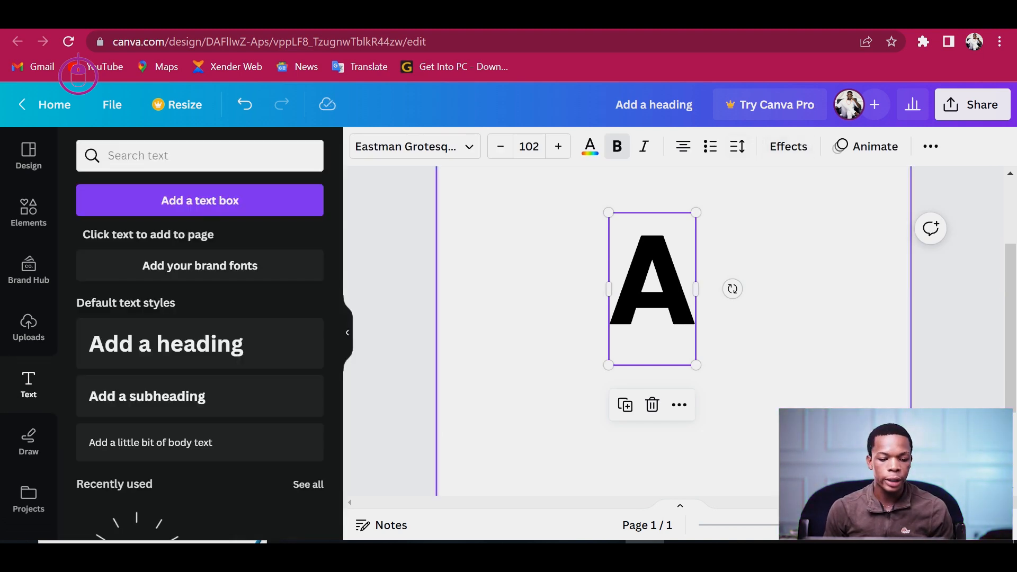
left_click(789, 146)
left_click(788, 146)
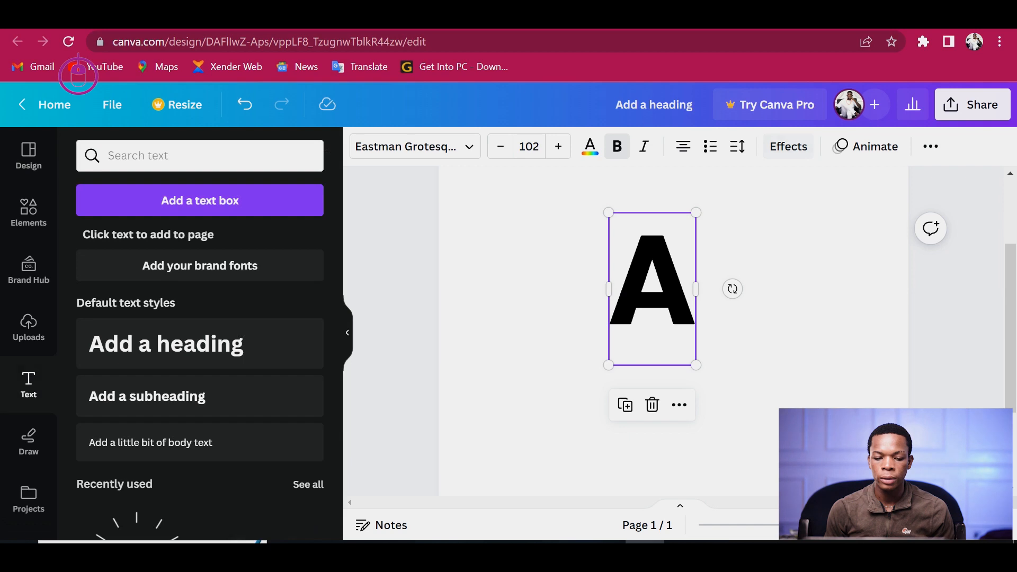
left_click(788, 147)
left_click(788, 147)
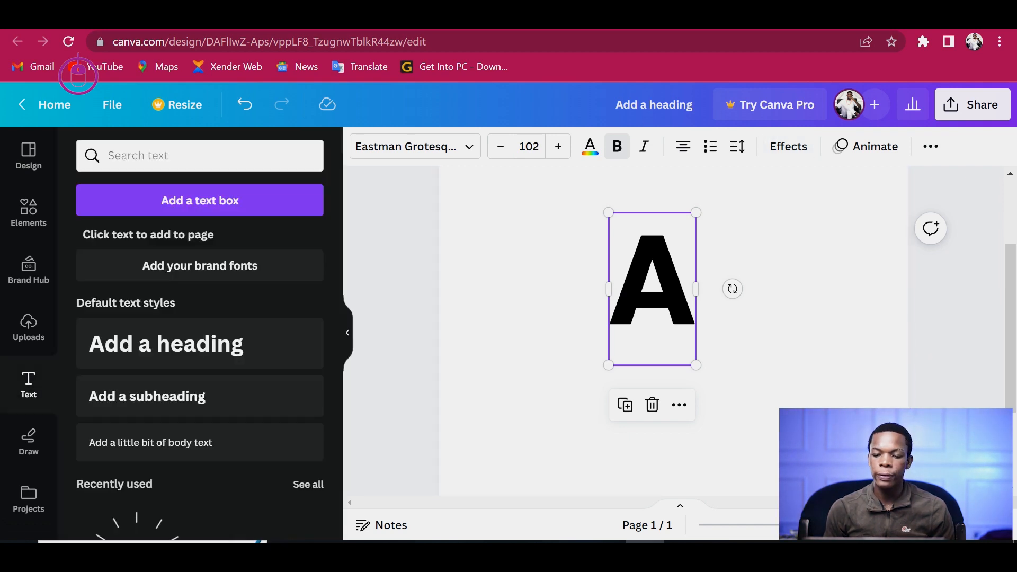
left_click(789, 146)
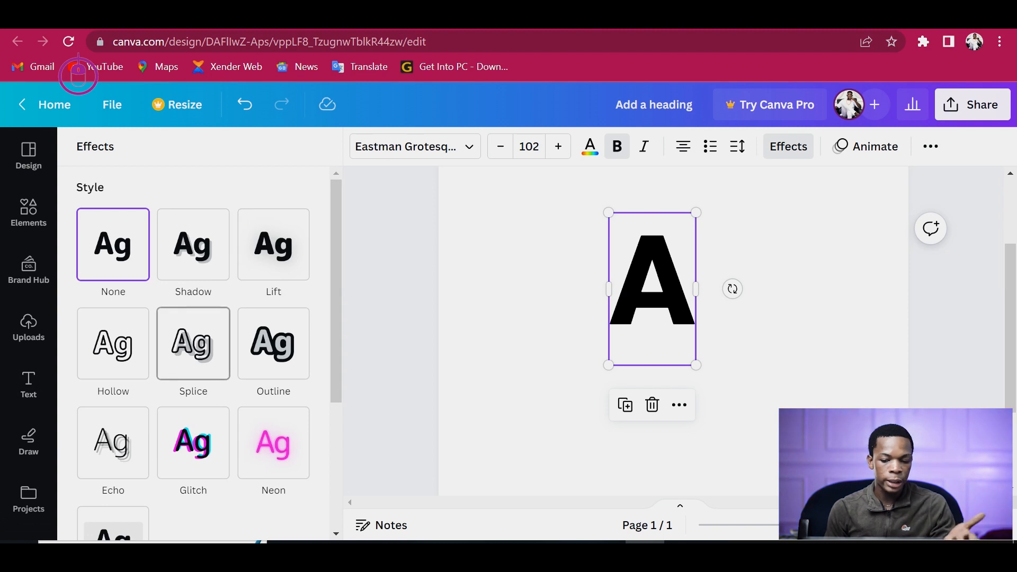
left_click(193, 344)
left_click(273, 343)
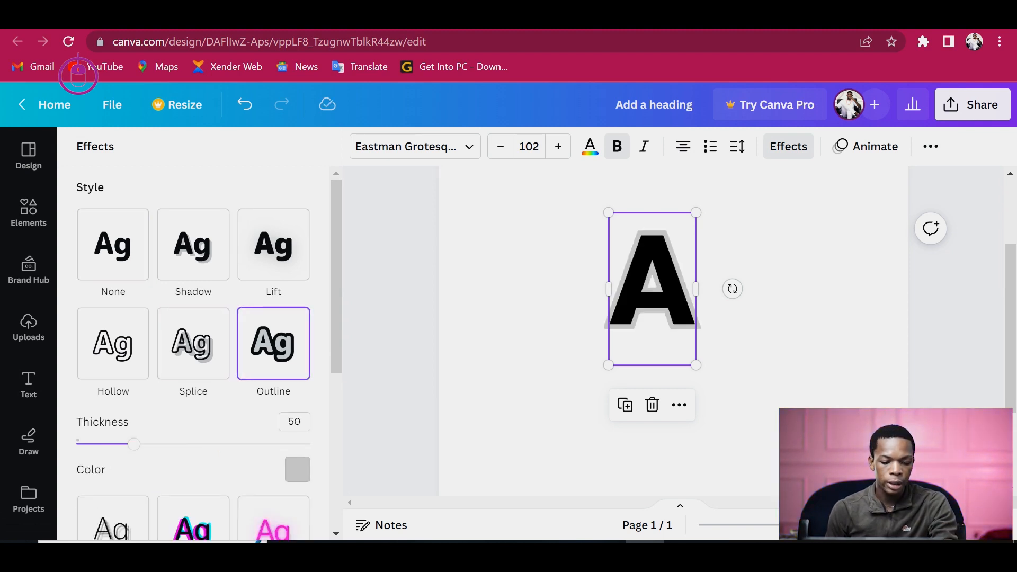
left_click_drag(134, 444, 112, 444)
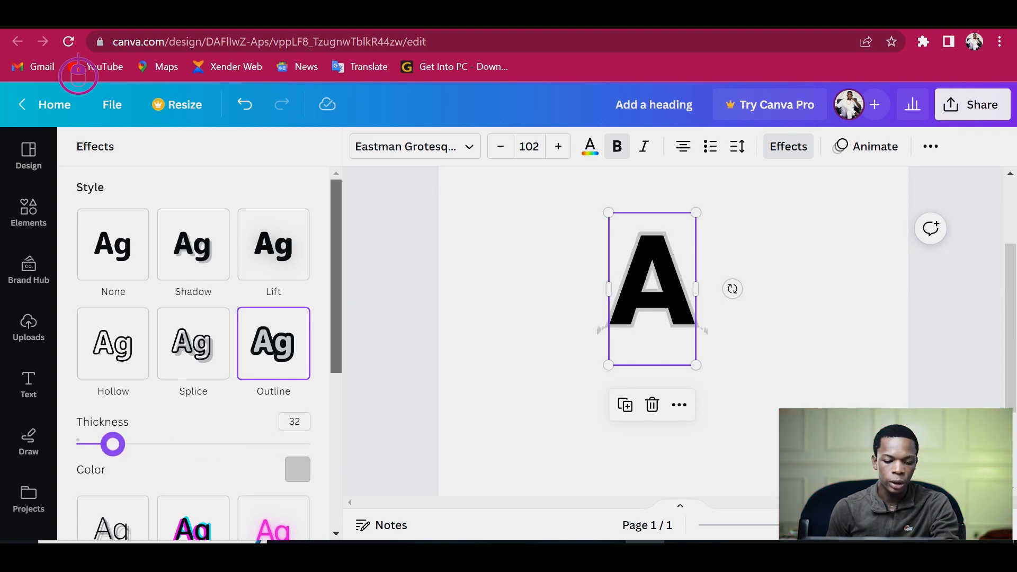
- Apply the Glitch effect to the letter A with offset 68, direction 94 and the cyan-red colour pair
scroll(113, 444, "down", 3)
scroll(209, 352, "down", 1)
left_click(193, 367)
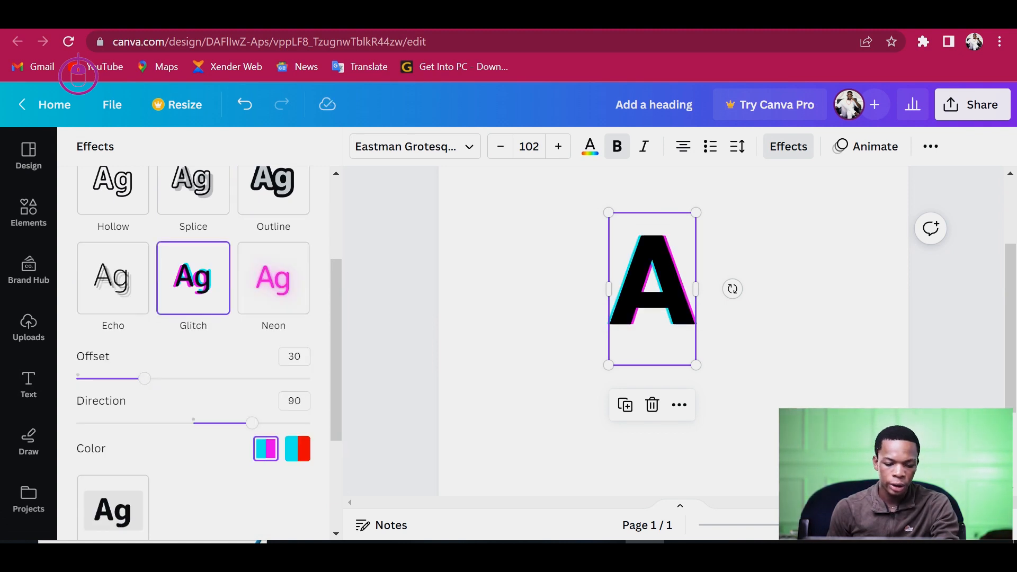
mouse_move(251, 423)
left_mouse_down()
mouse_move(77, 422)
mouse_move(304, 423)
mouse_move(254, 422)
left_mouse_up()
left_click_drag(145, 378, 235, 378)
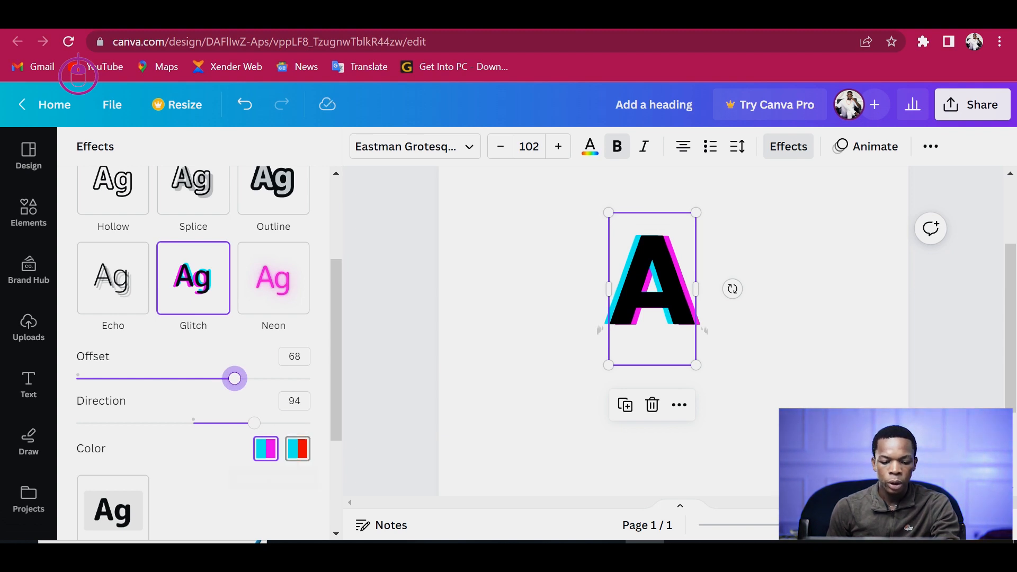
left_click(297, 449)
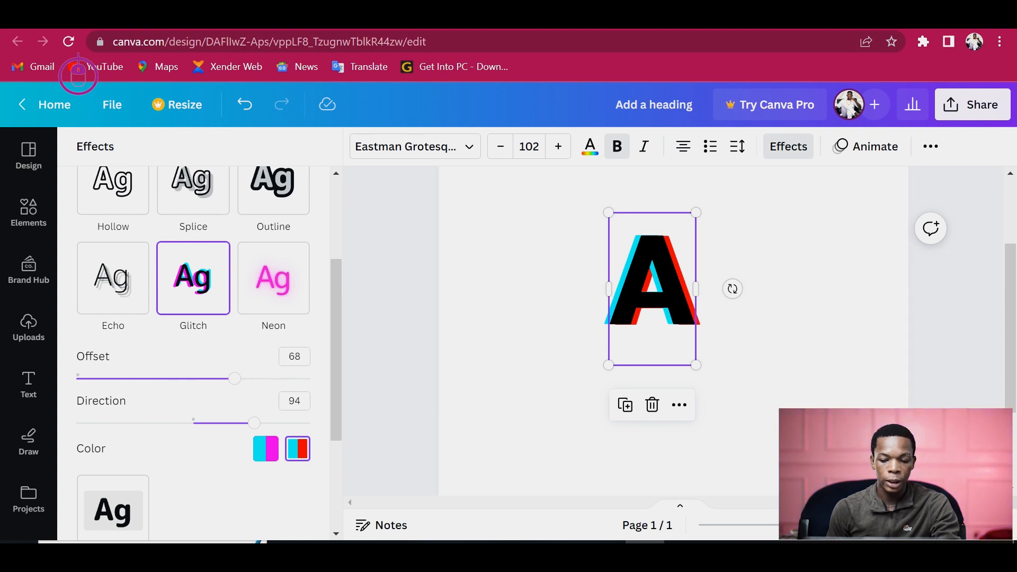
- Enlarge the letter A to font size 120 by resizing its text box
left_click_drag(697, 365, 710, 391)
left_click(747, 302)
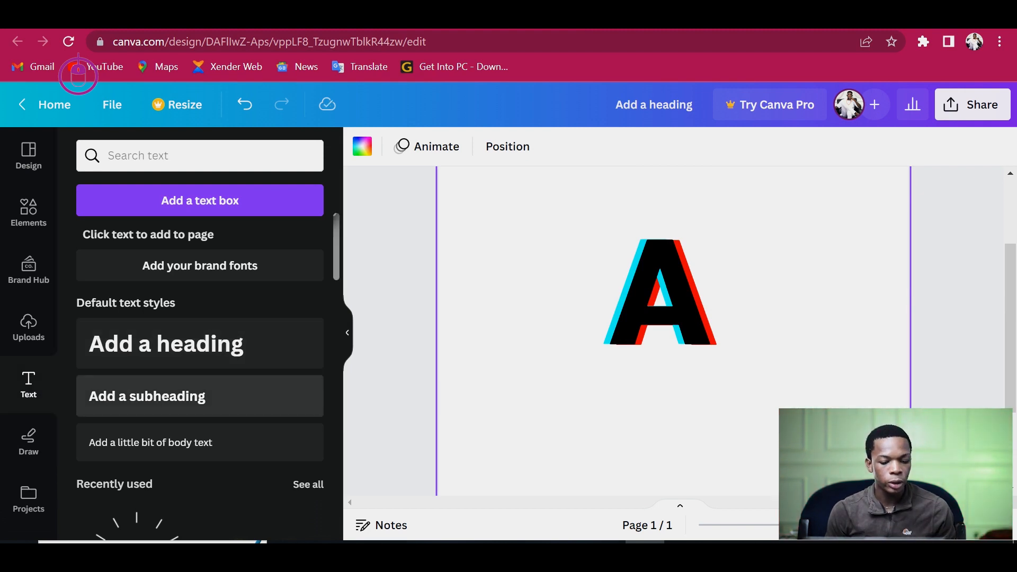
- Try adding subheading text boxes below the letter A and remove them again
double_click(200, 396)
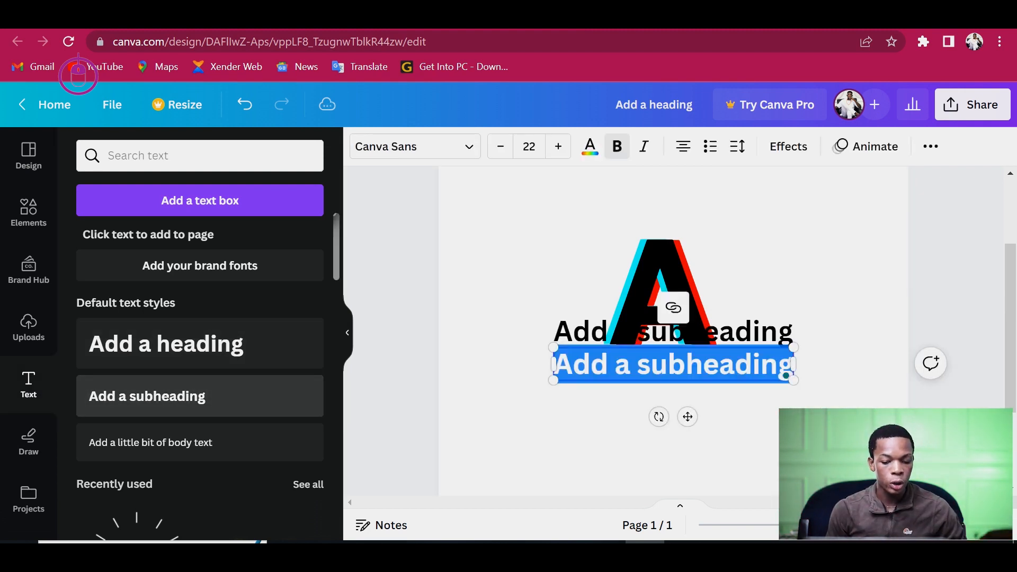
key("Right")
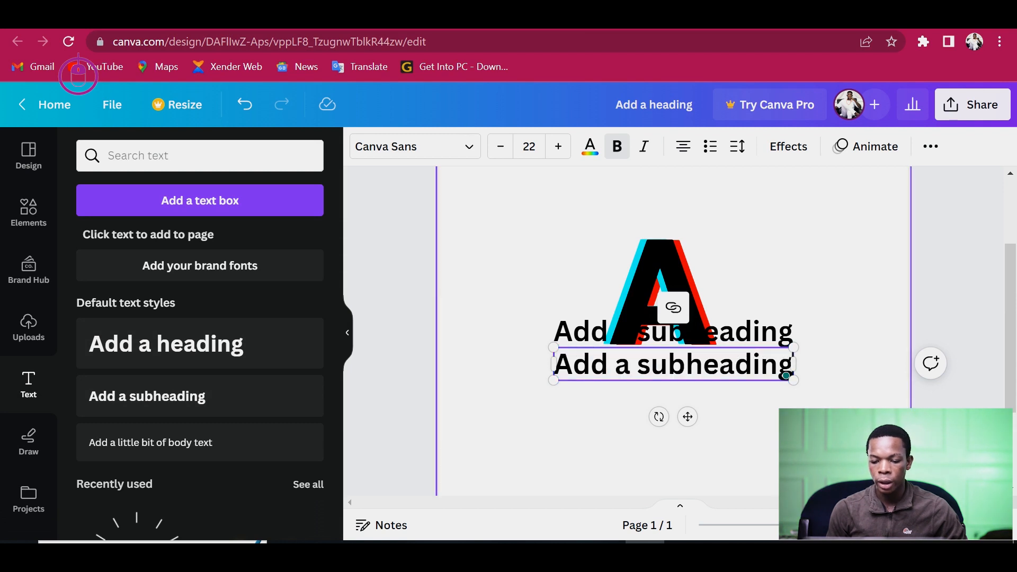
key("BackSpace")
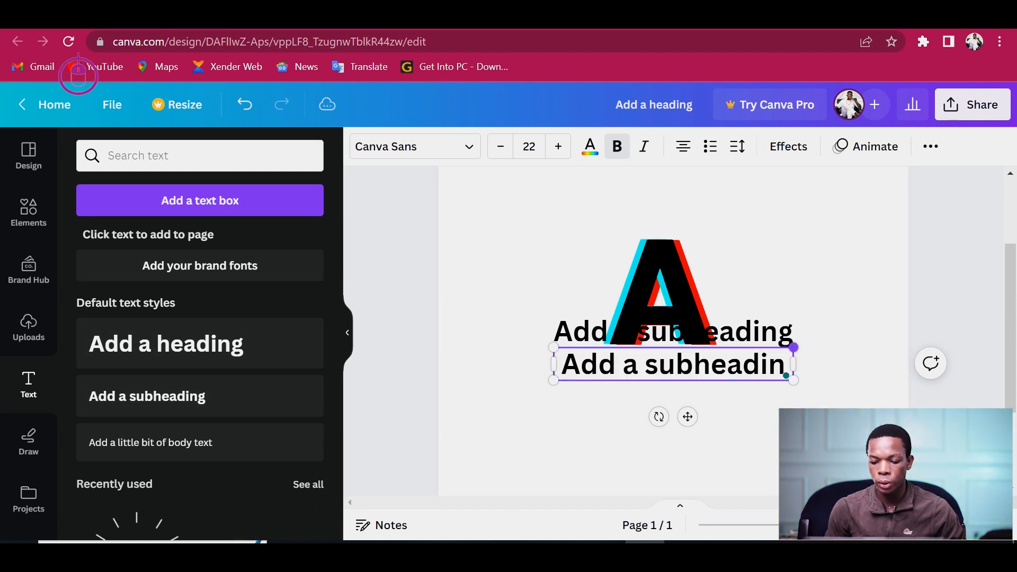
key("BackSpace")
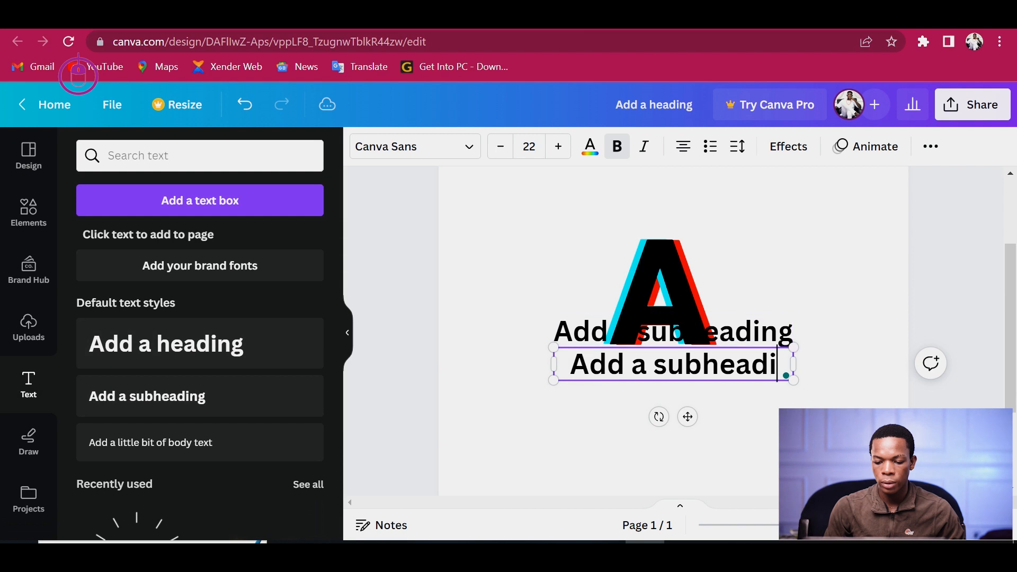
left_click(660, 296)
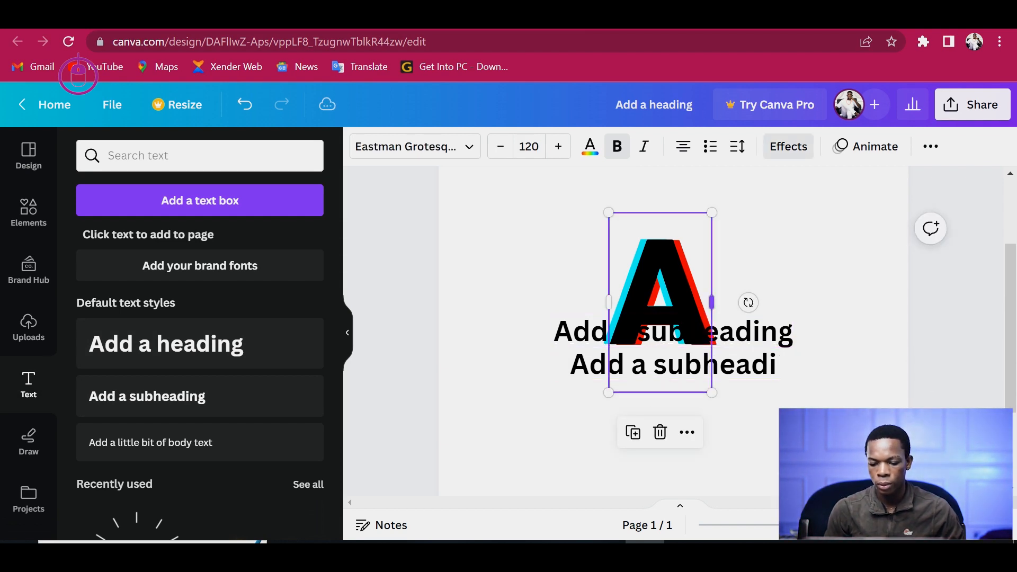
left_click(673, 365)
left_click_drag(673, 365, 672, 418)
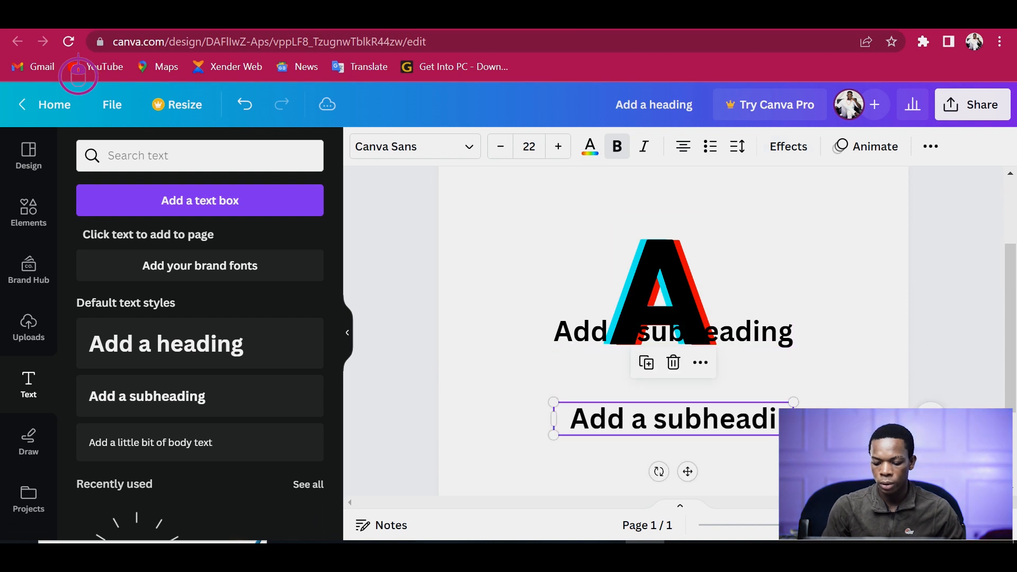
key("Delete")
left_click_drag(742, 332, 742, 372)
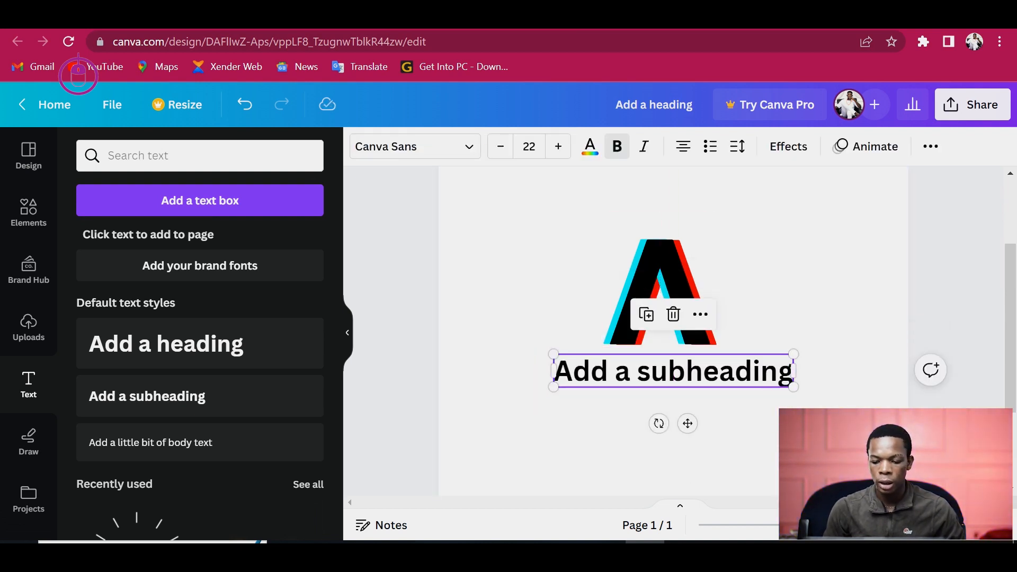
double_click(742, 371)
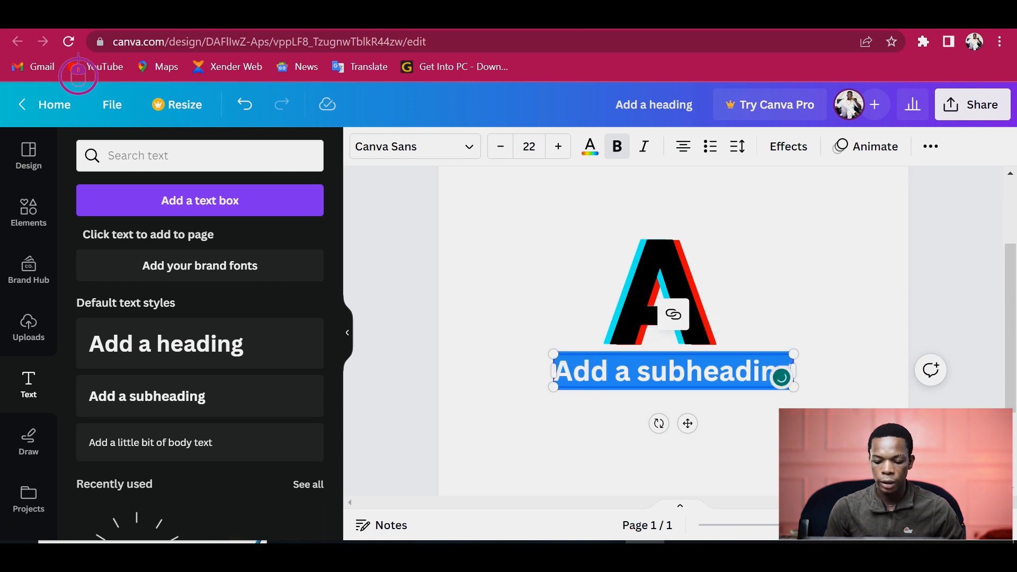
key("BackSpace")
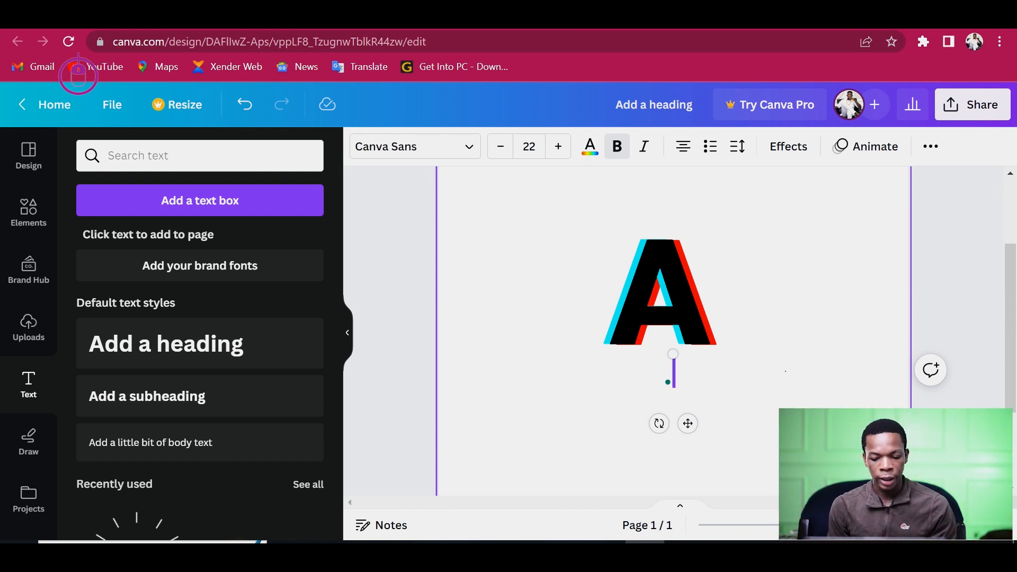
key("Escape")
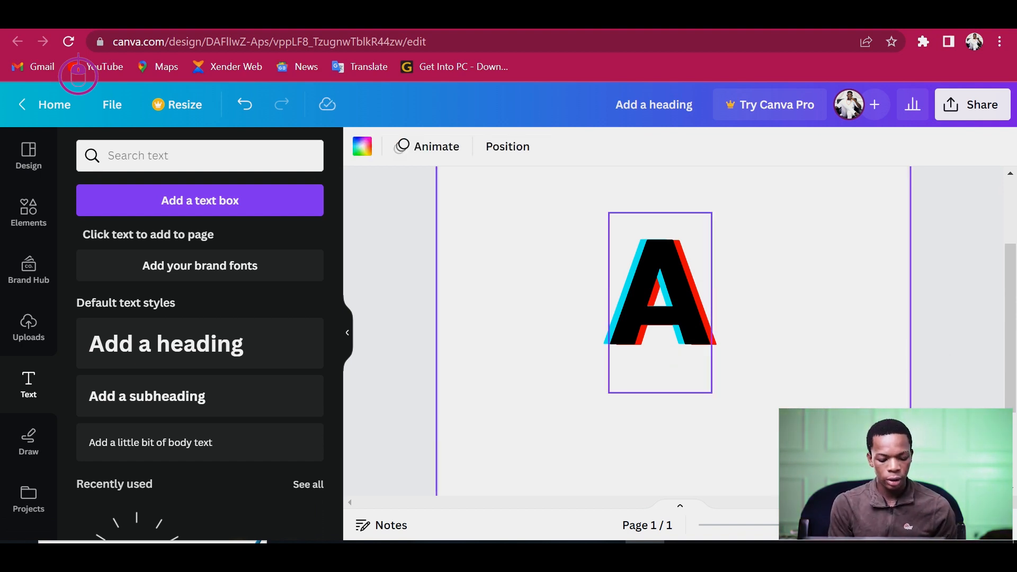
key("ctrl+z")
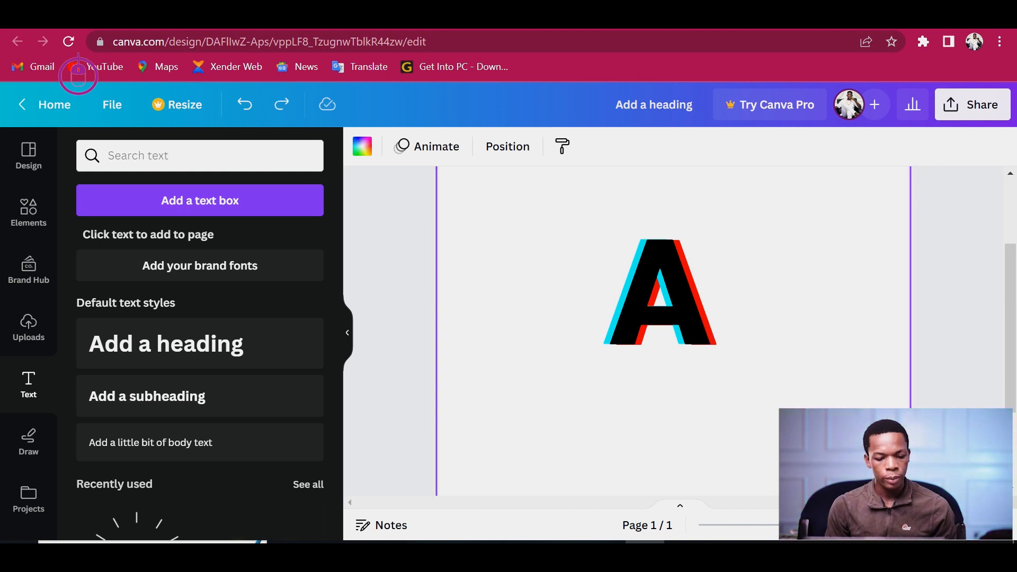
- Add a subheading text box and place it centred below the letter A
left_click(200, 396)
left_click_drag(685, 333, 609, 342)
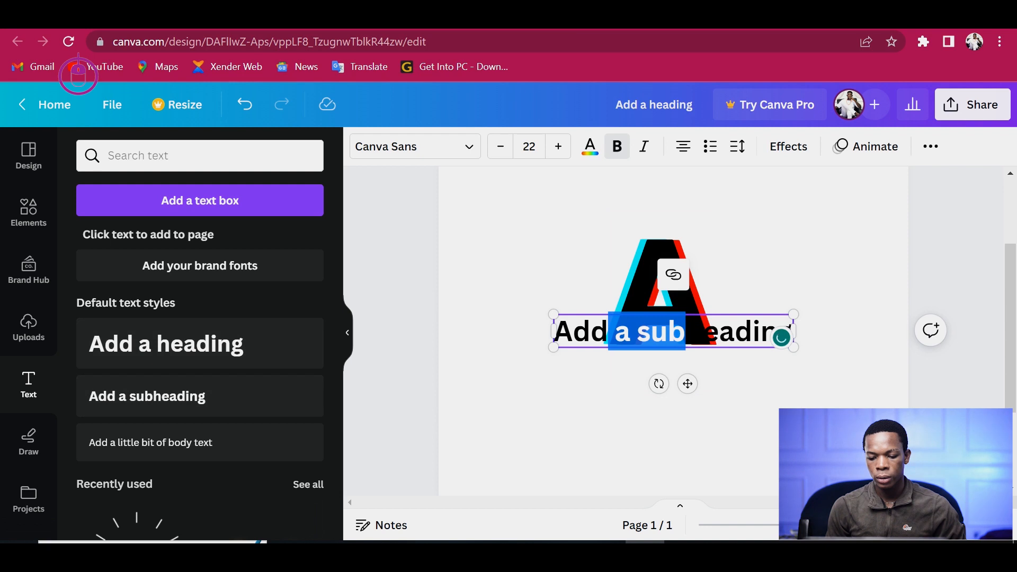
left_click_drag(687, 383, 674, 446)
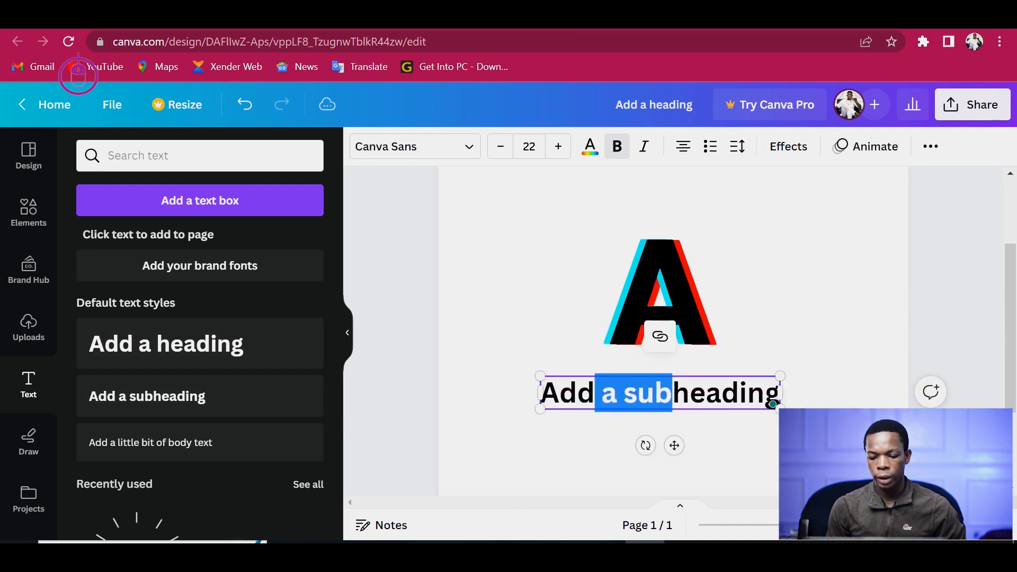
- Replace the subheading's placeholder text with Andy's collection
key("End")
key("BackSpace")
key("BackSpace")
key("BackSpace")
key("BackSpace")
key("BackSpace")
key("BackSpace")
key("BackSpace")
key("BackSpace")
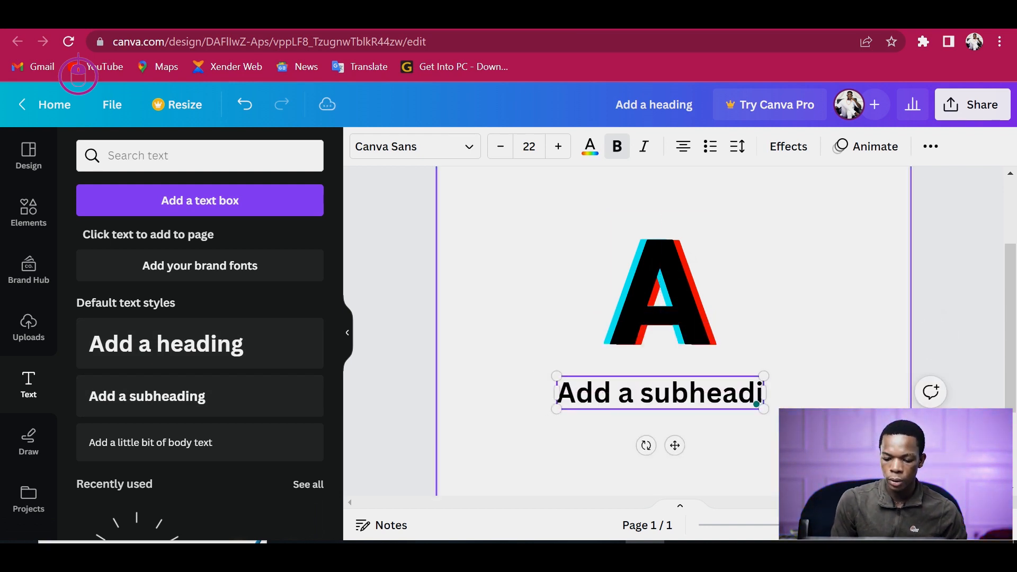
key("BackSpace")
key("BackSpace")
key("BackSpace")
key("BackSpace")
key("BackSpace")
key("BackSpace")
key("BackSpace")
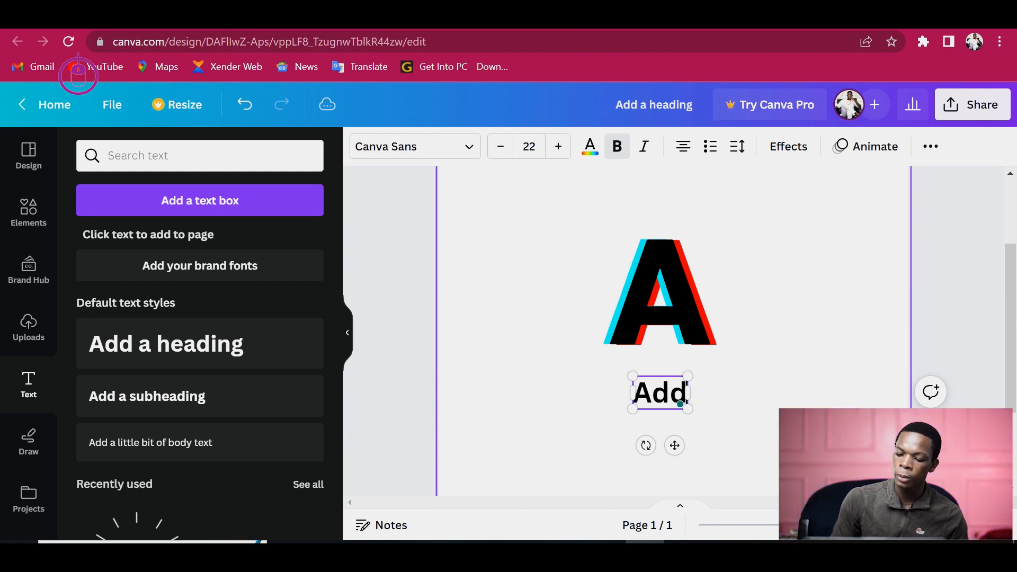
type("NDY")
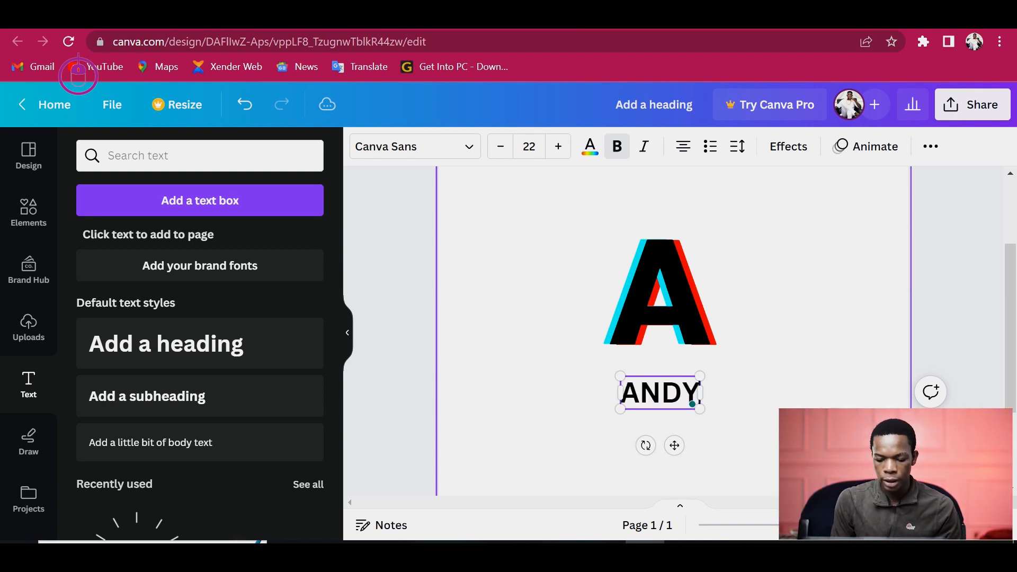
key("BackSpace")
key("BackSpace")
key("BackSpace")
type("ndt")
key("BackSpace")
type("ys")
key("BackSpace")
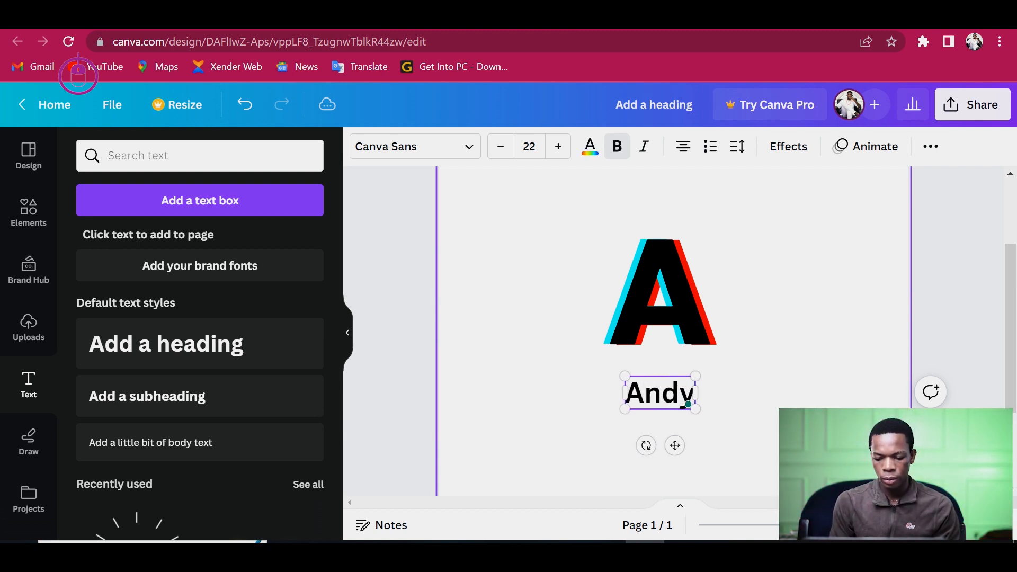
type("'s co")
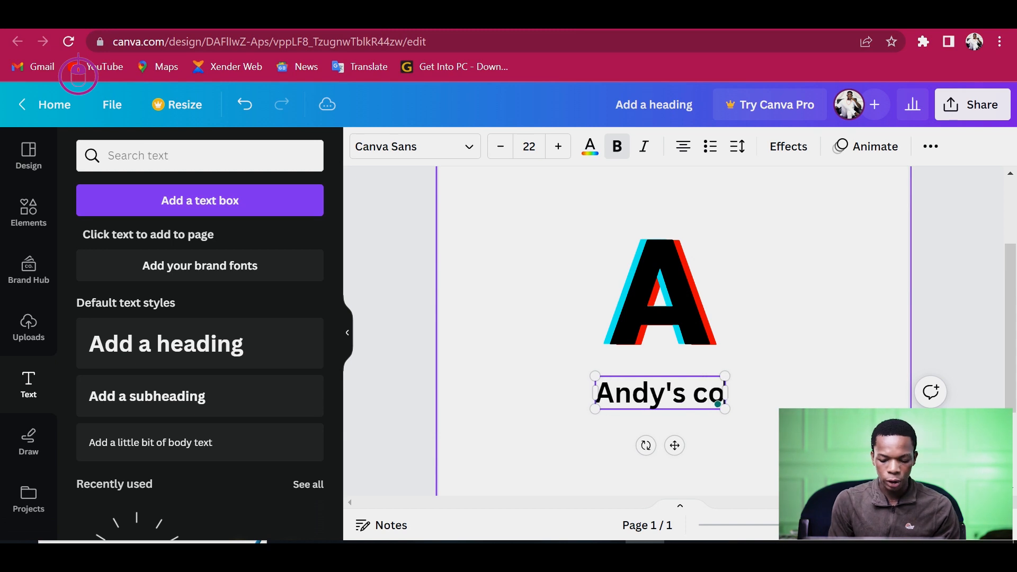
type("llection")
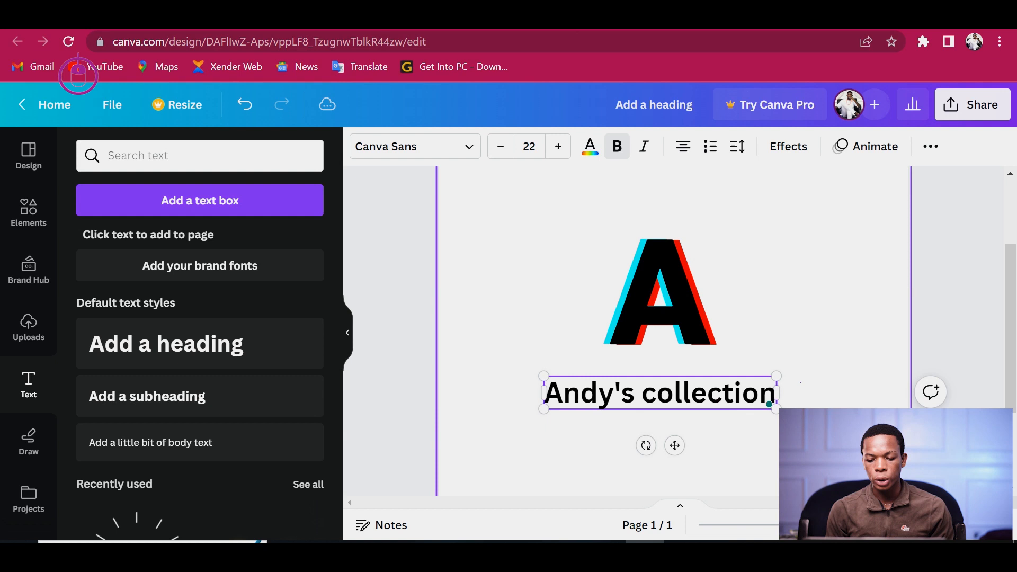
- Move the subheading up close beneath the letter A and enlarge it slightly to about 22.6
left_click(819, 371)
left_click_drag(715, 393, 707, 371)
key("Escape")
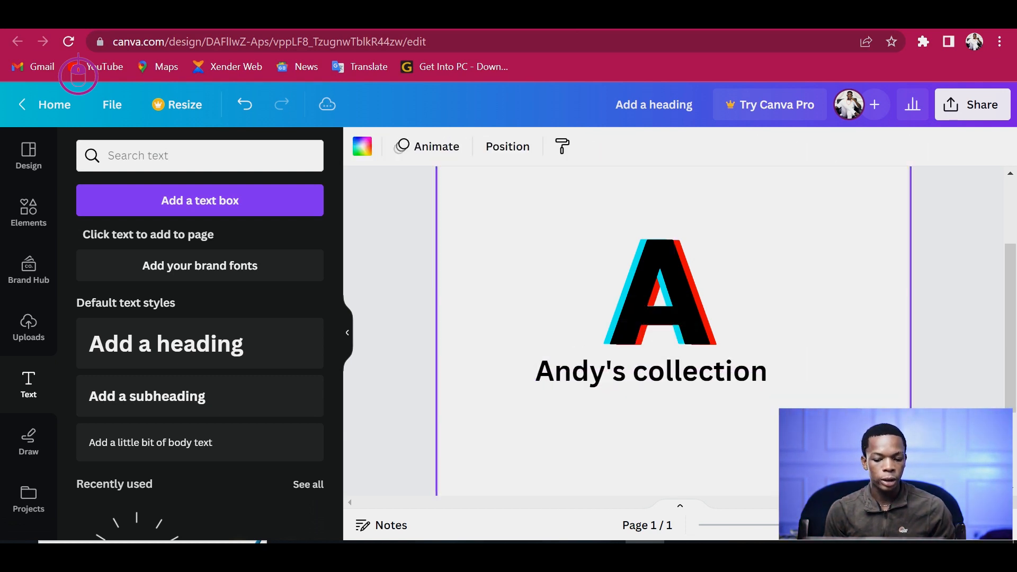
left_click(763, 384)
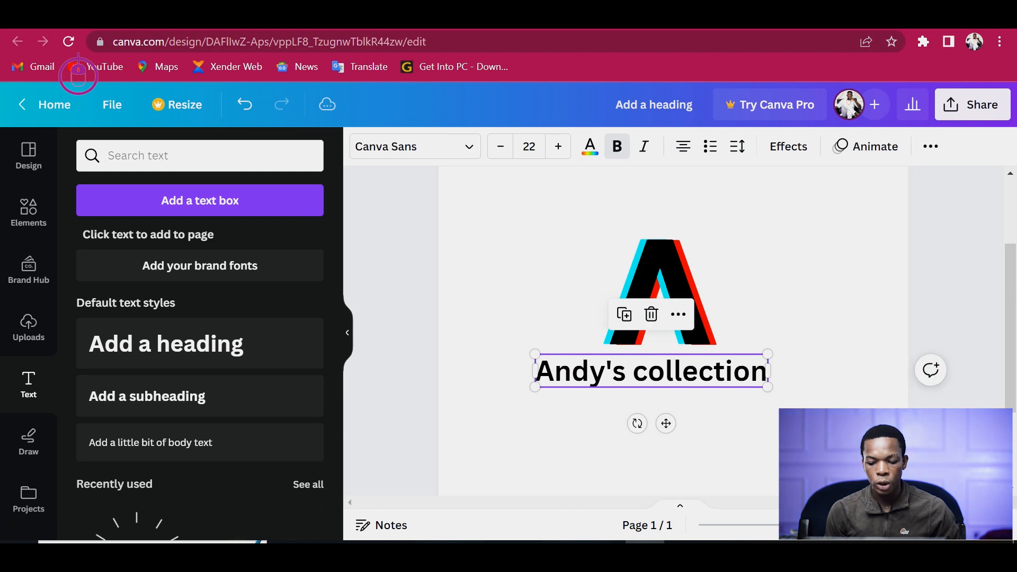
left_click_drag(768, 387, 775, 393)
key("Escape")
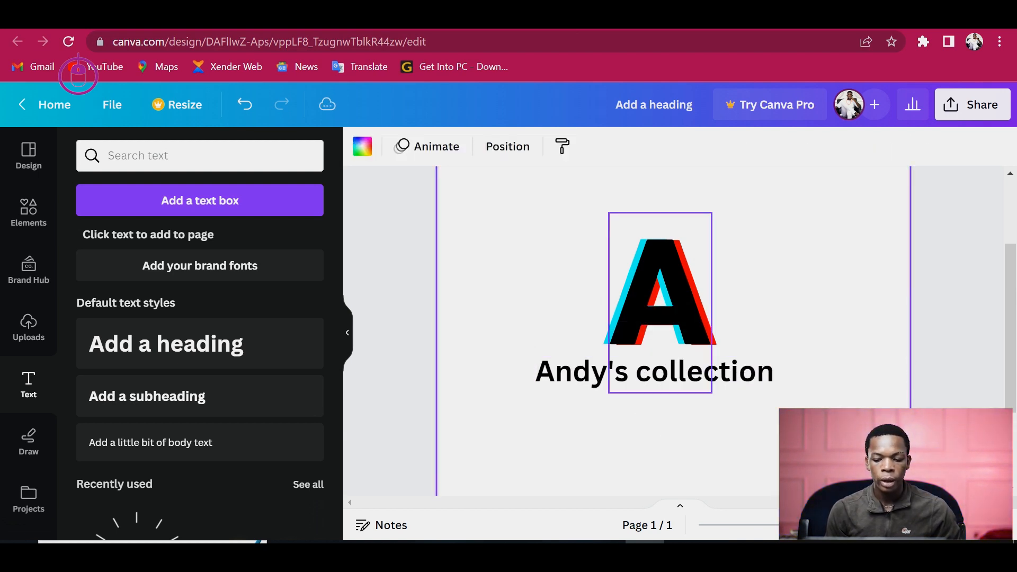
- Try a purple and then a black-to-gold gradient page background
left_click(615, 302)
key("Escape")
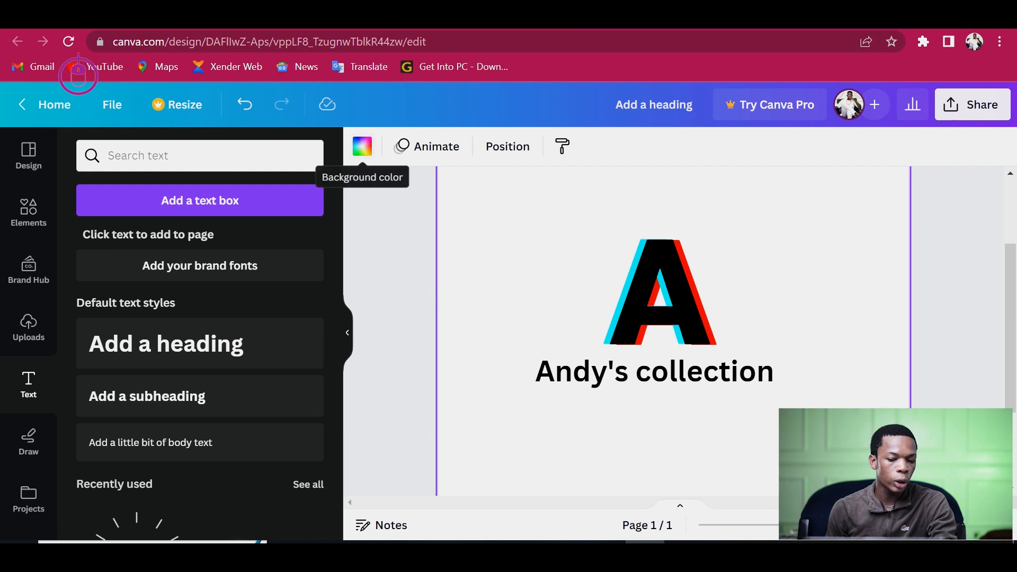
left_click(363, 146)
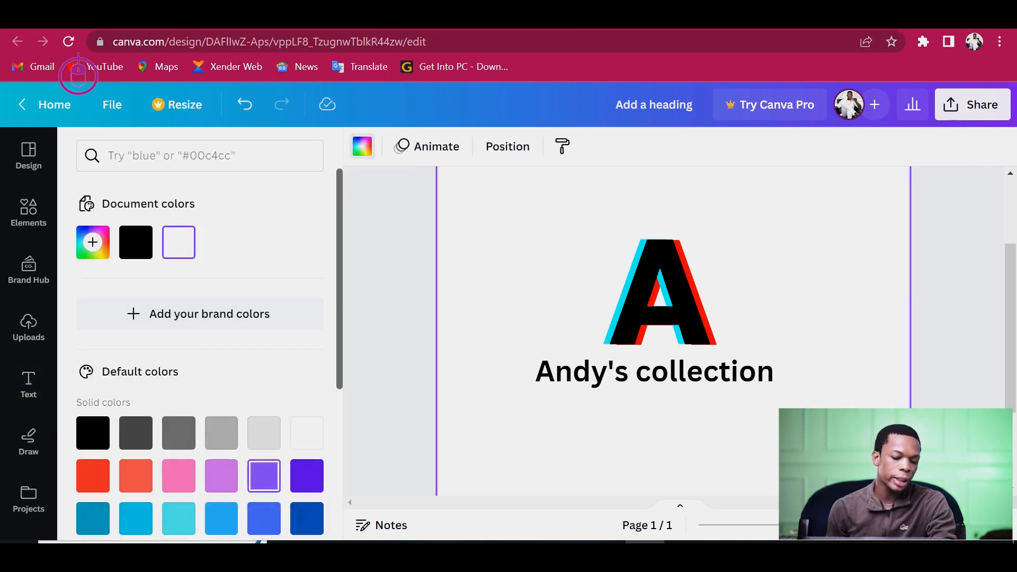
left_click(264, 475)
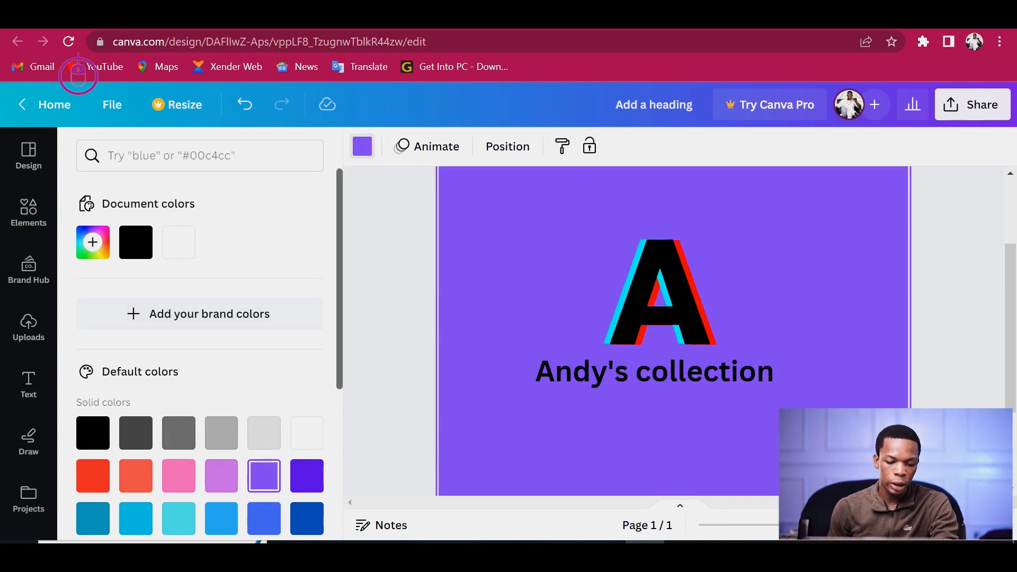
scroll(200, 355, "down", 5)
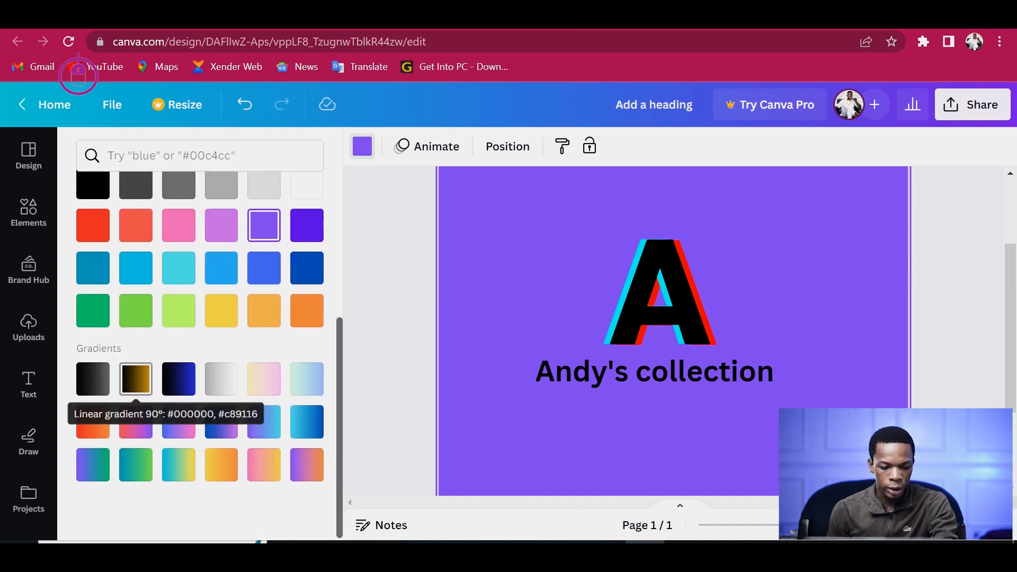
left_click(135, 378)
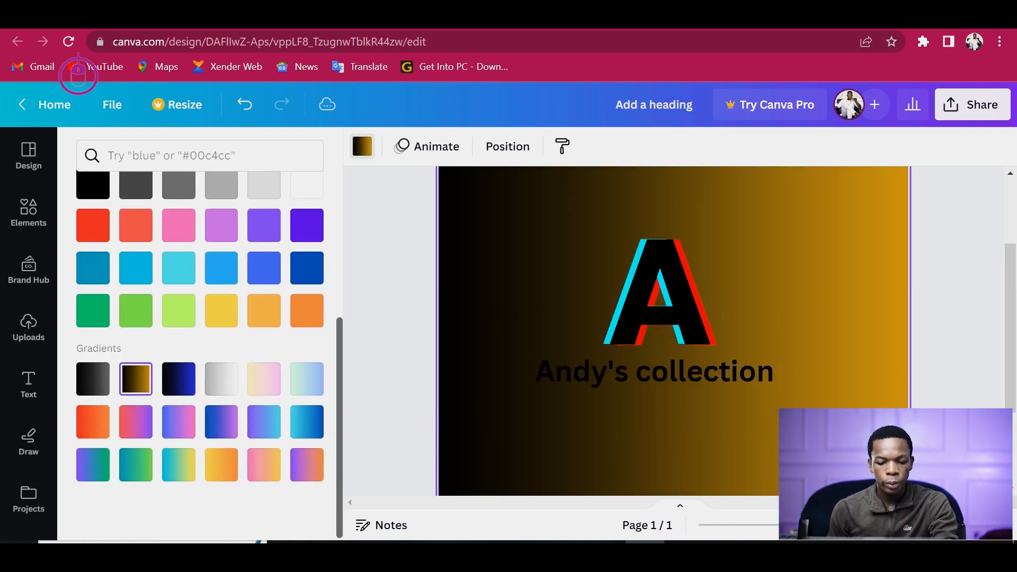
- Change the subheading's text colour to white
left_click(661, 309)
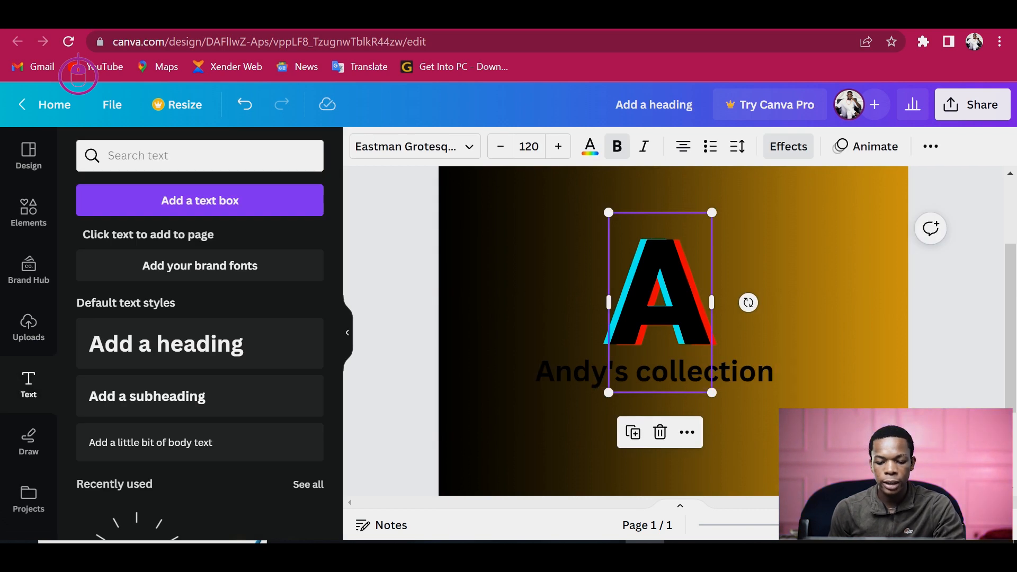
left_click(655, 371)
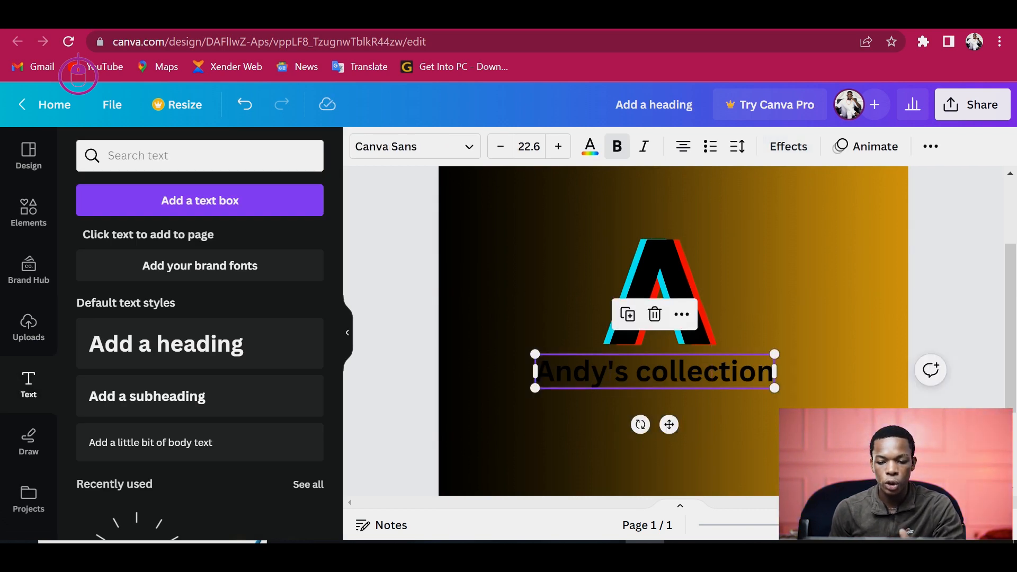
left_click(589, 147)
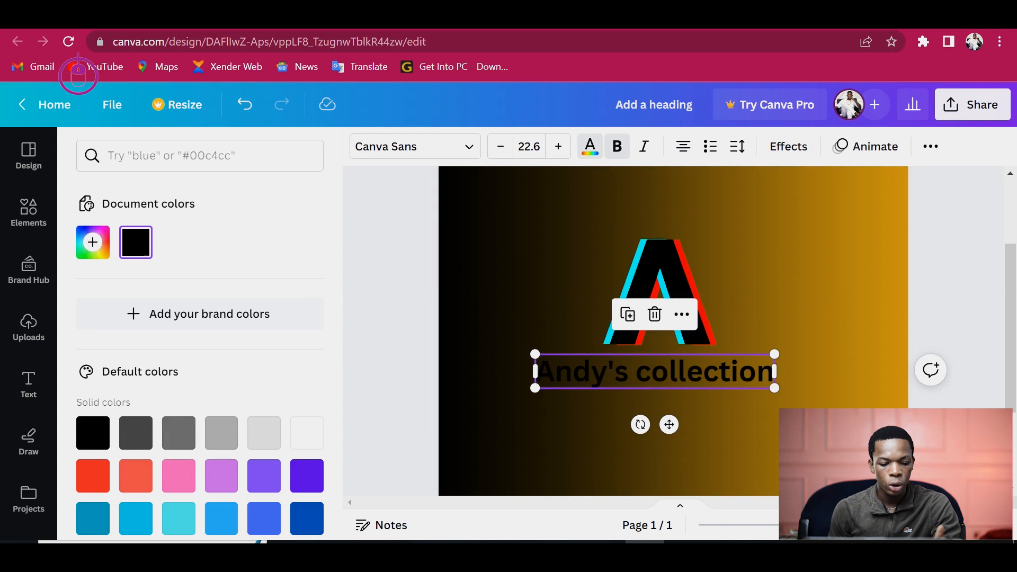
left_click(307, 433)
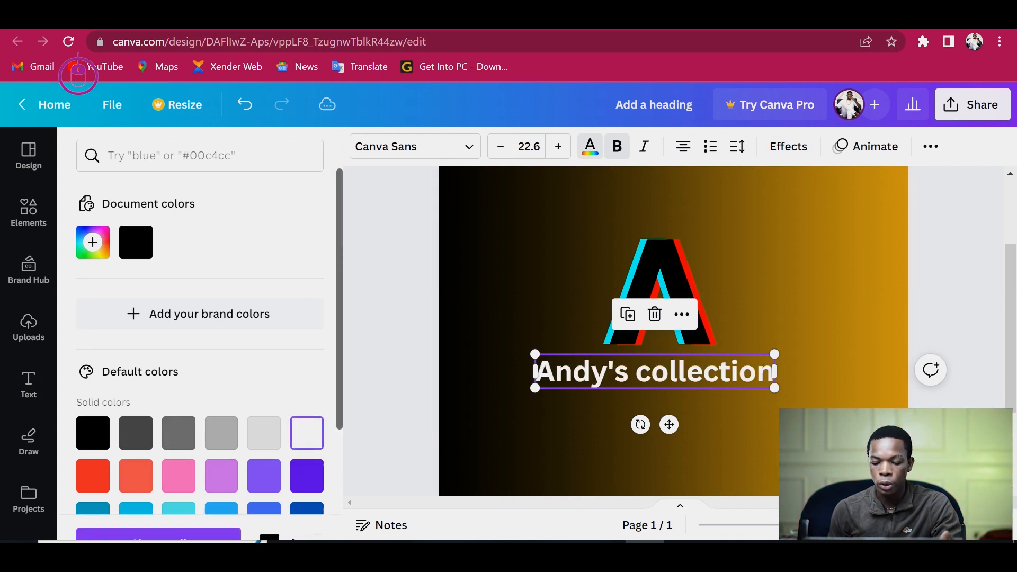
left_click(508, 434)
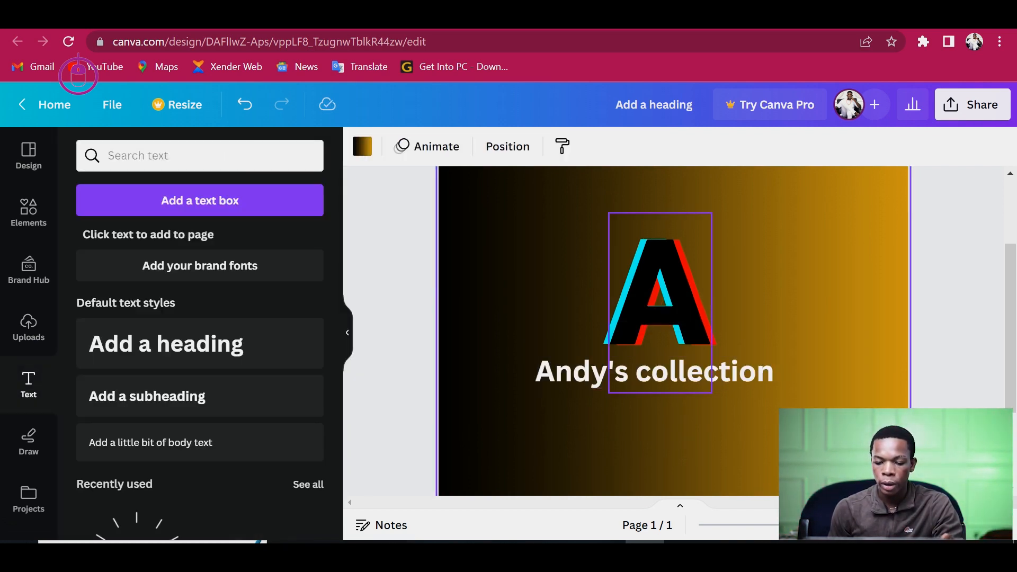
- Change the letter A's text colour to white
left_click(644, 302)
left_click(643, 302)
double_click(644, 302)
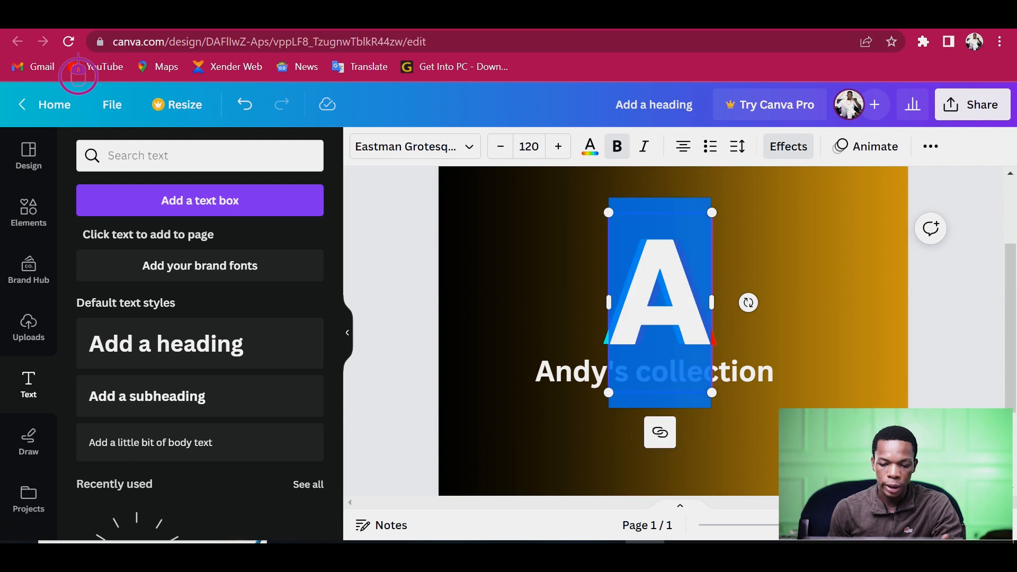
left_click(588, 313)
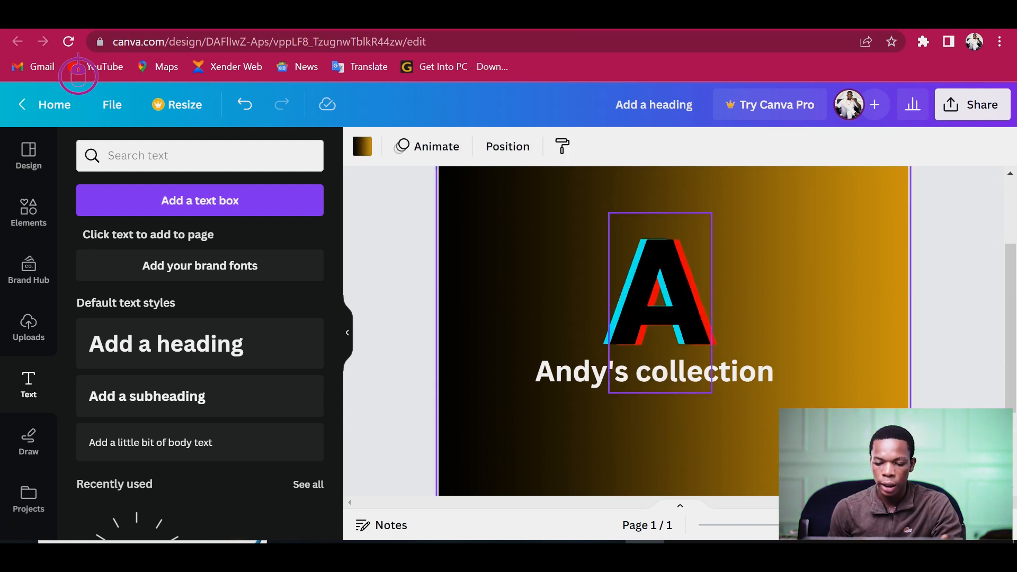
left_click(660, 302)
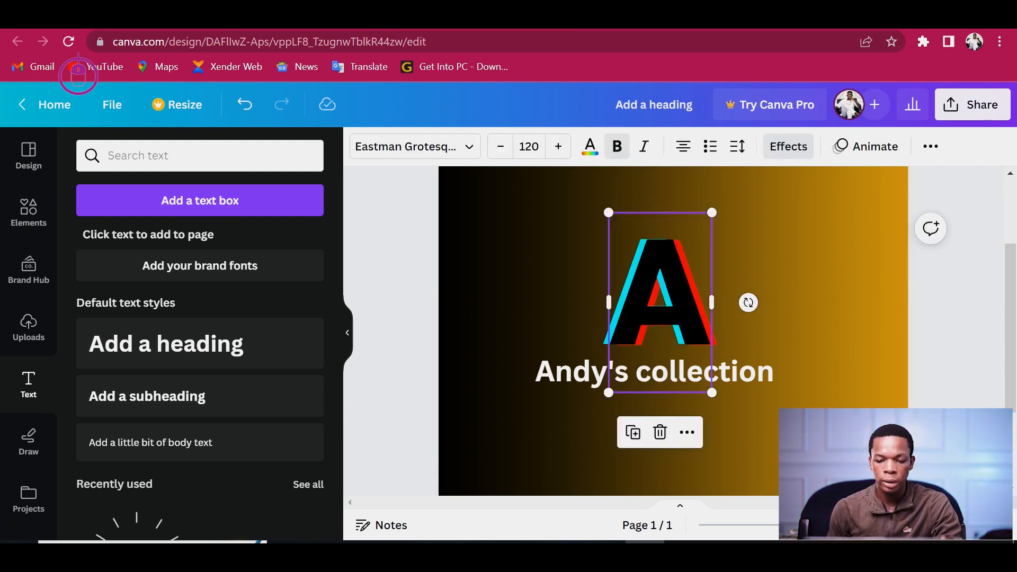
left_click(590, 146)
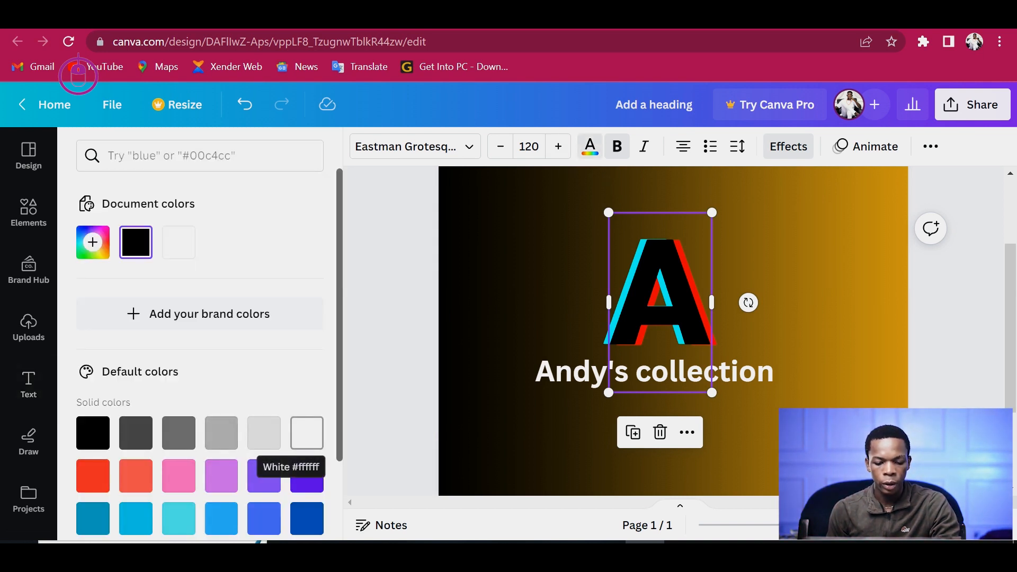
left_click(307, 433)
left_click(395, 344)
left_click(518, 417)
left_click(660, 302)
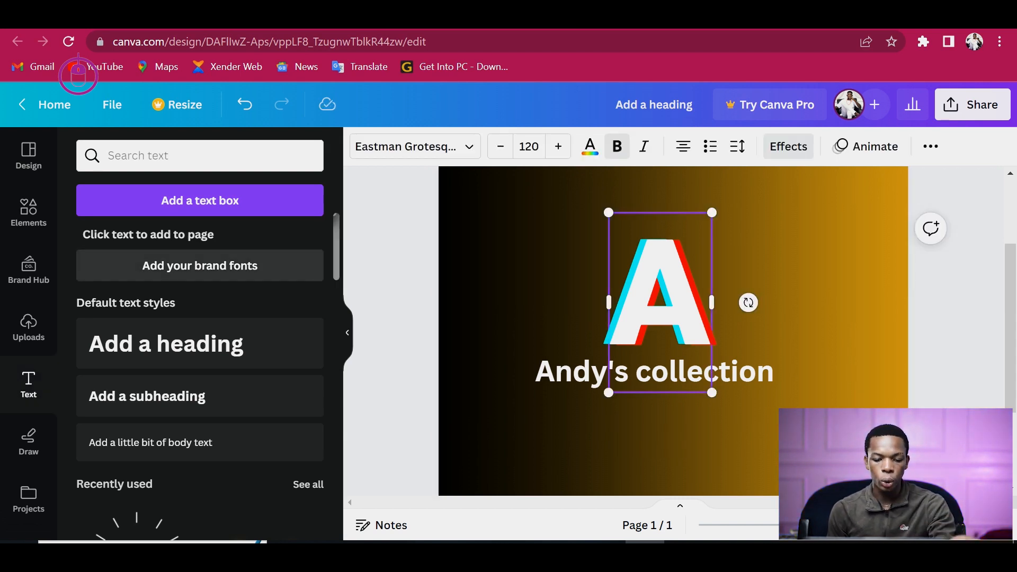
- Set the page background to solid black
left_click(521, 308)
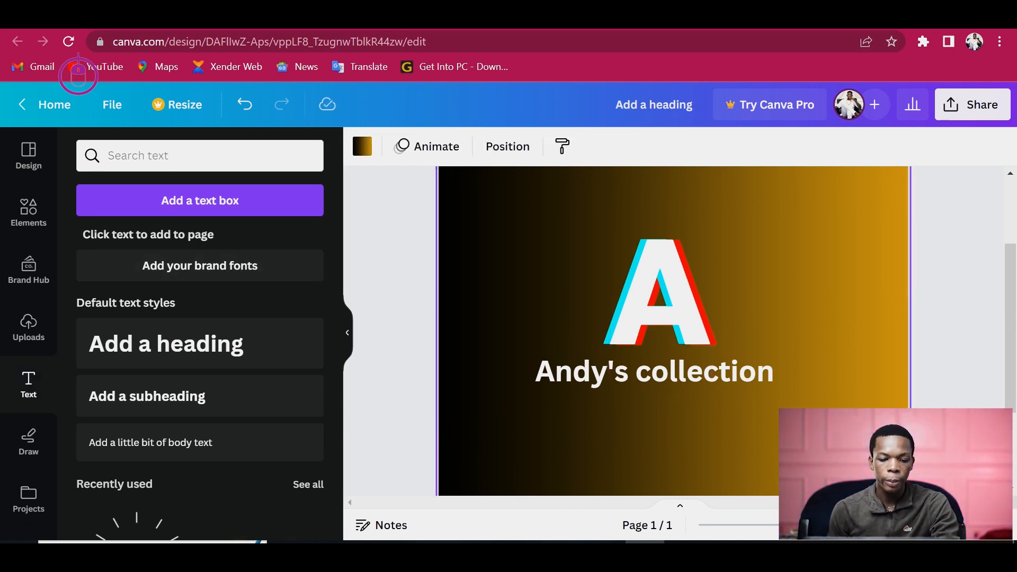
left_click(362, 146)
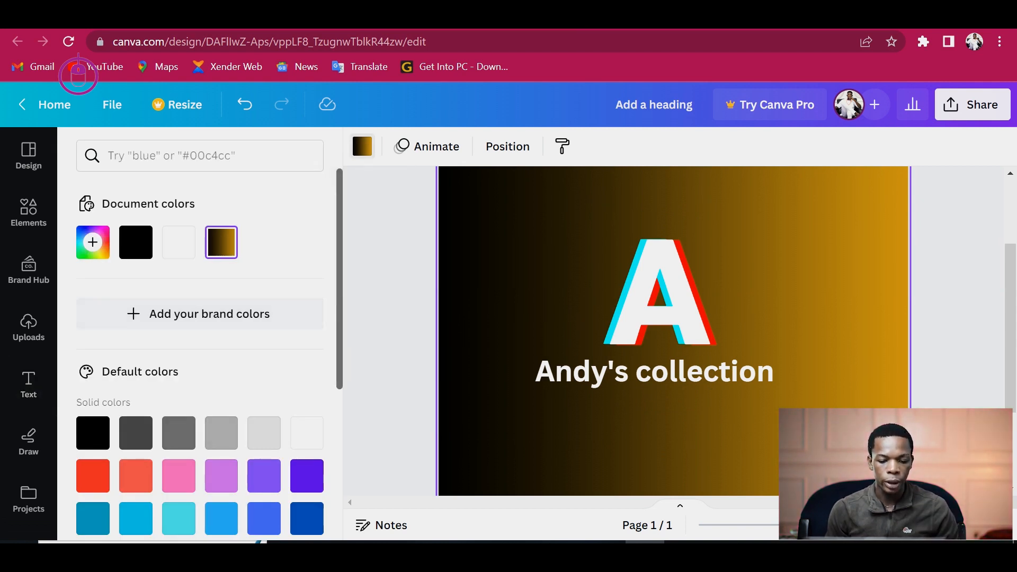
scroll(221, 341, "down", 3)
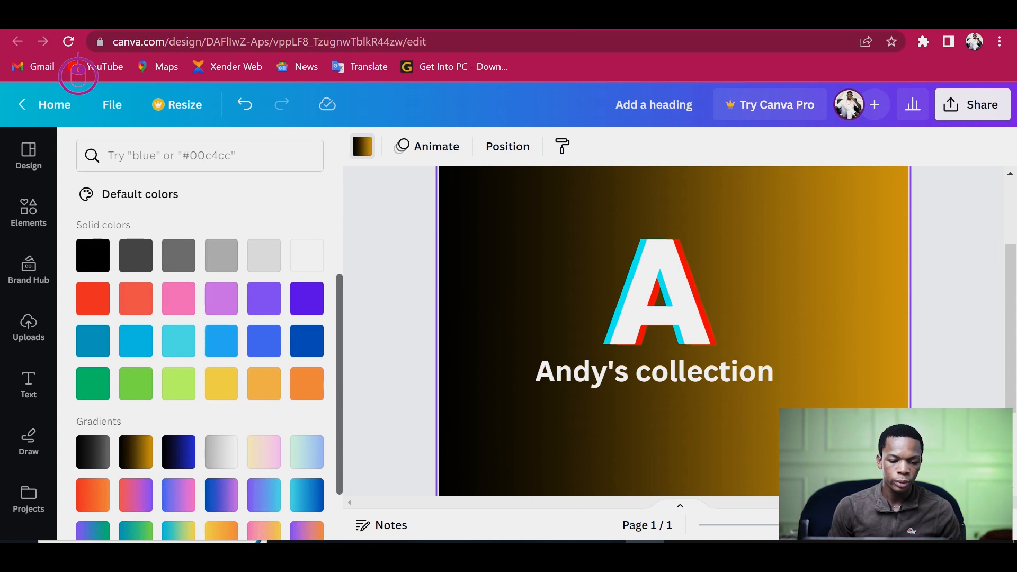
left_click(92, 255)
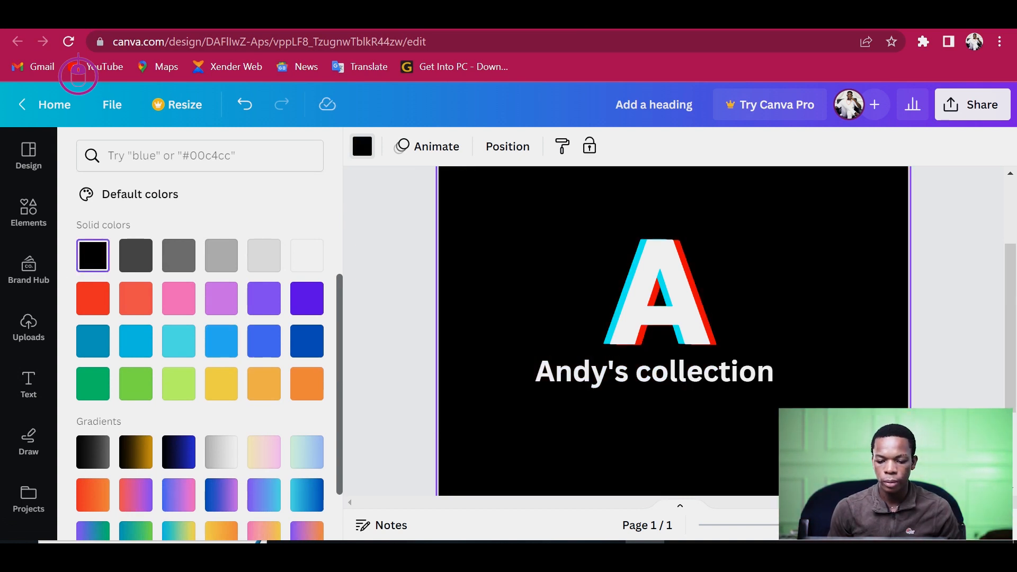
left_click(29, 385)
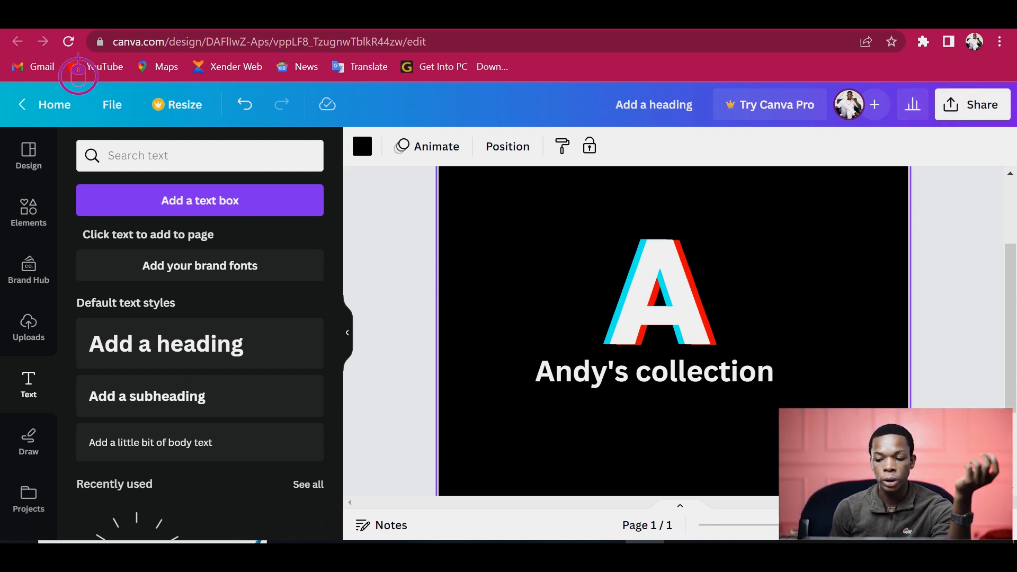
- Download the design as a JPG file
left_click(972, 105)
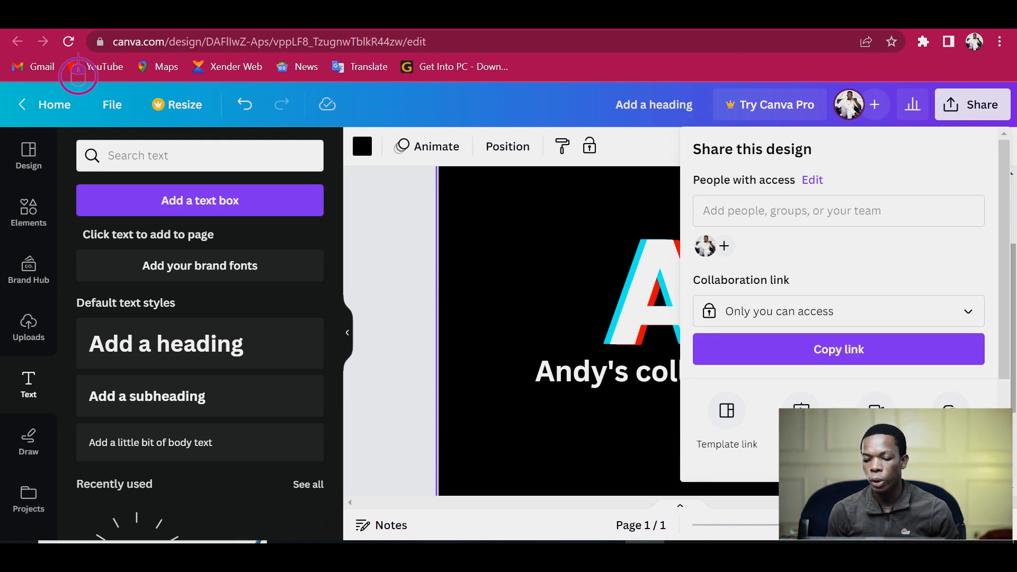
left_click(1014, 320)
left_click(973, 105)
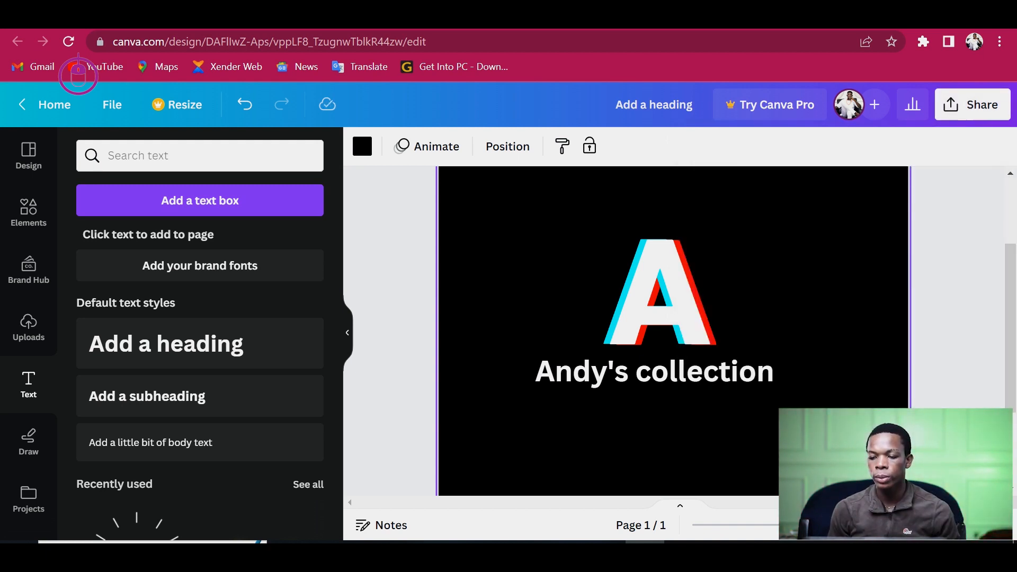
scroll(838, 305, "down", 3)
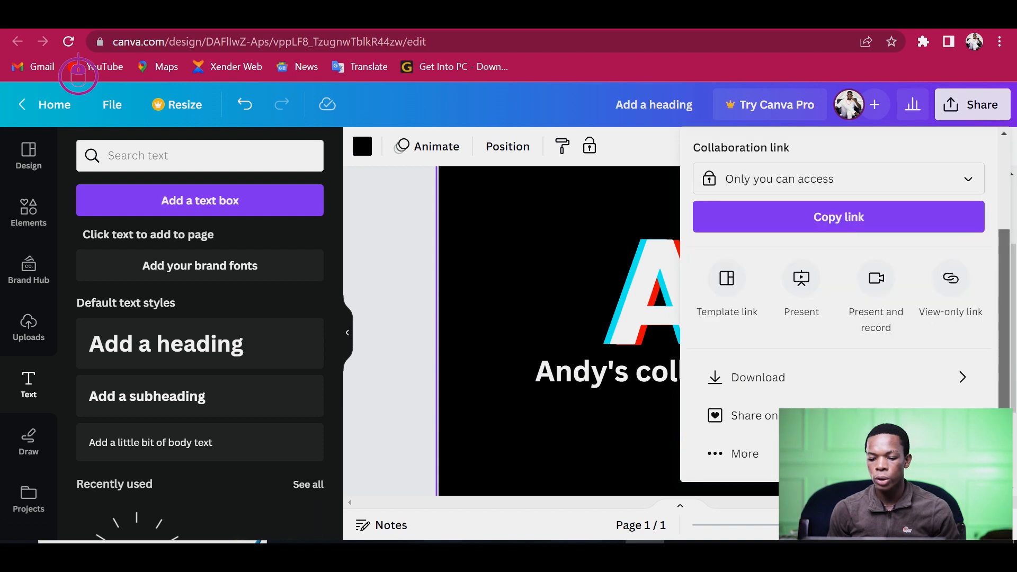
left_click(839, 377)
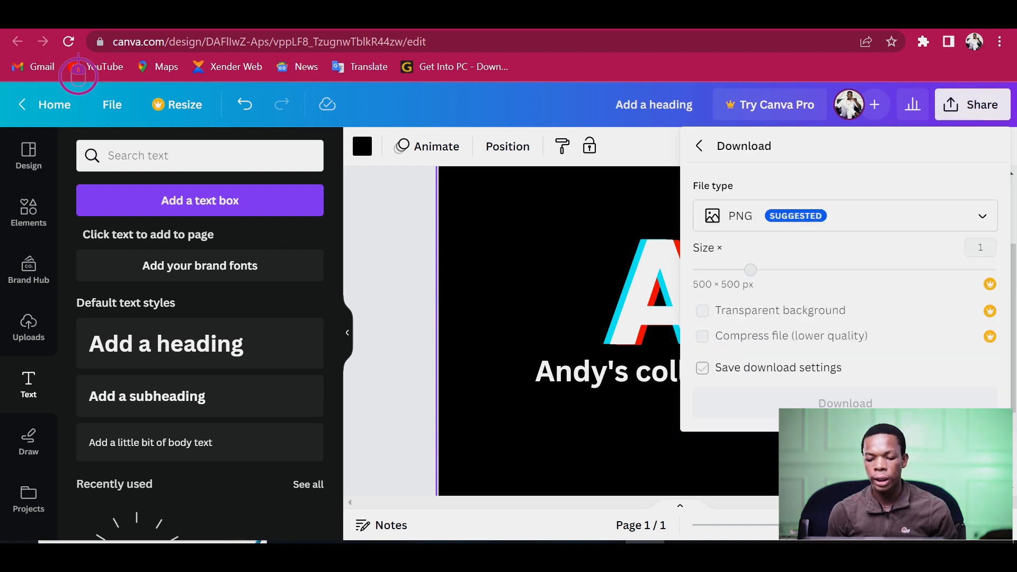
left_click(845, 216)
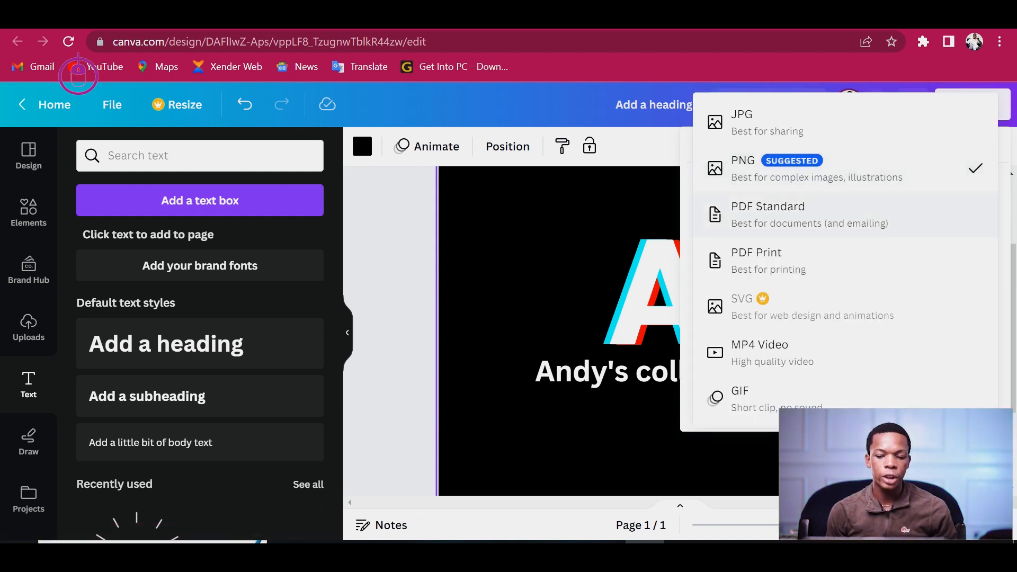
left_click(767, 123)
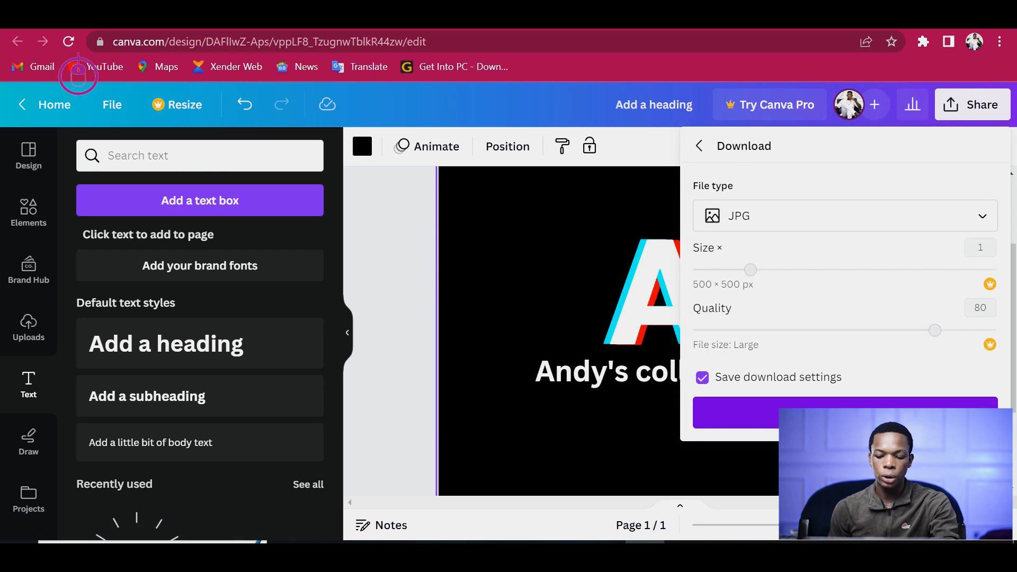
left_click(845, 413)
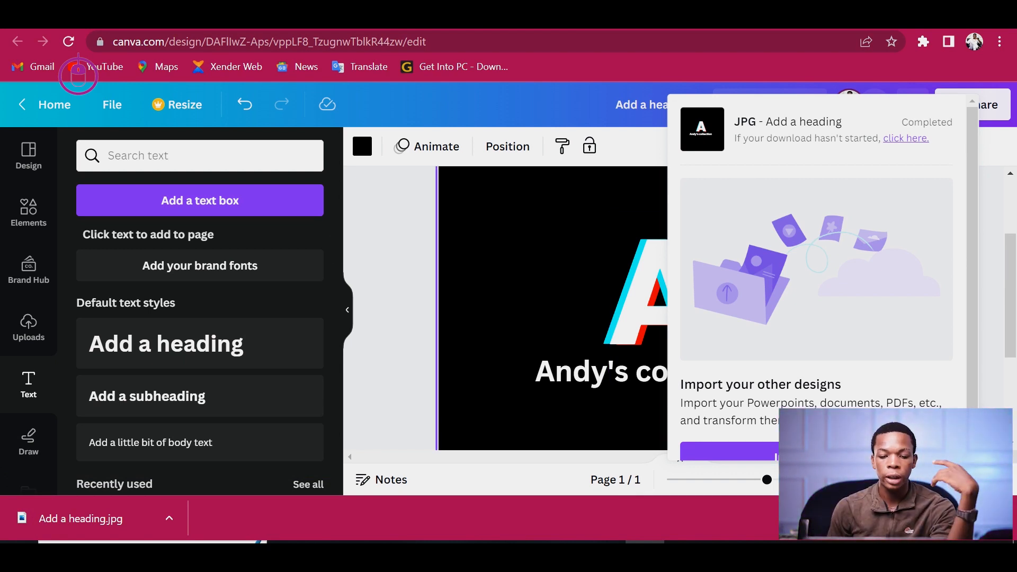
- Search the logo templates for Fashion logo
left_click(393, 220)
left_click(393, 220)
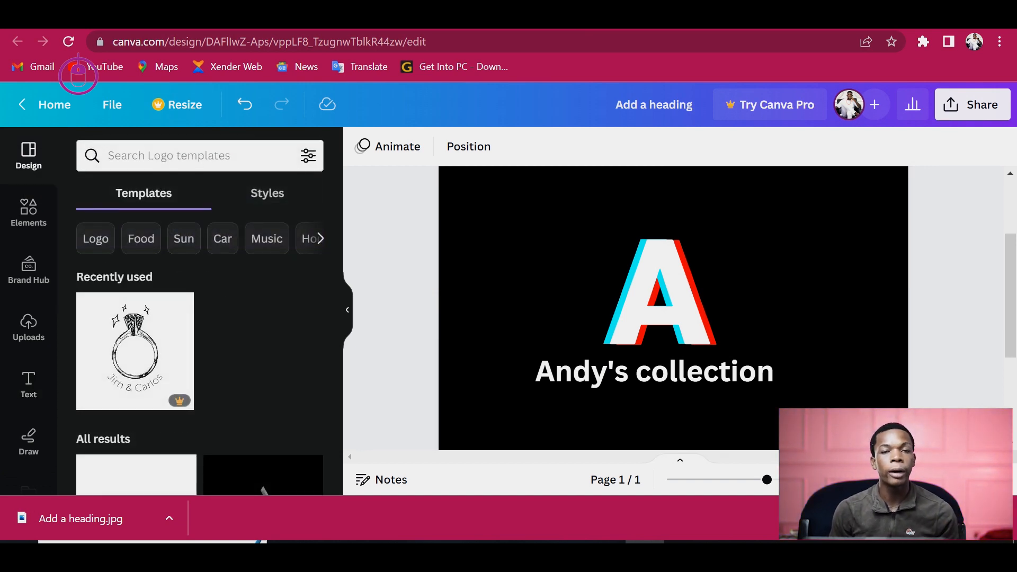
left_click(170, 156)
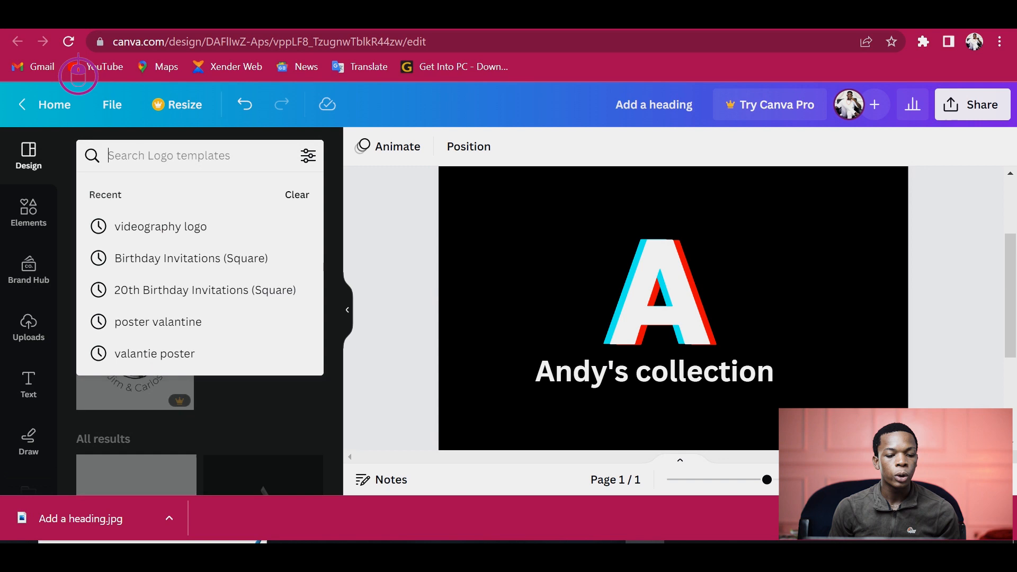
type("logo")
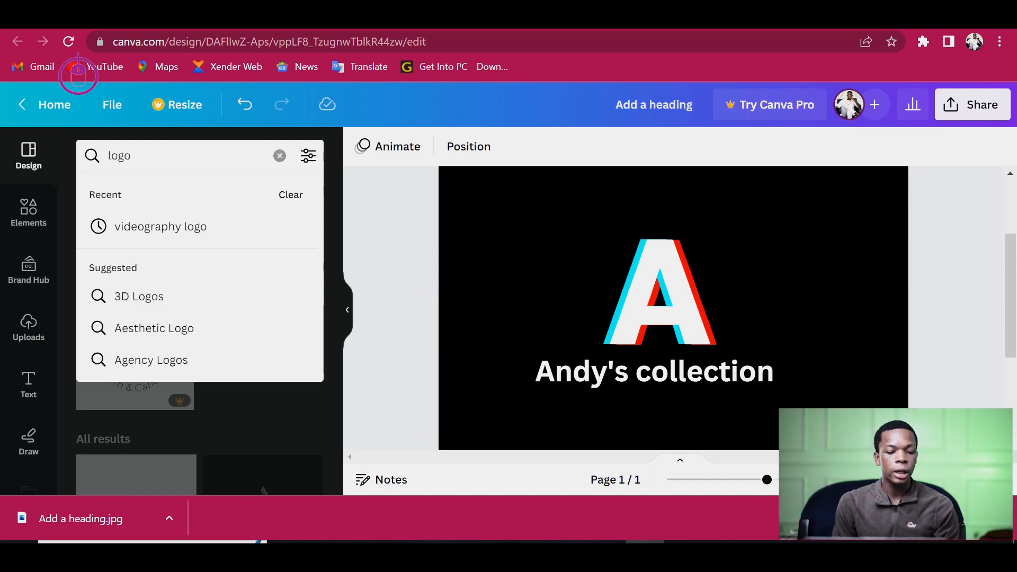
key("BackSpace")
key("BackSpace")
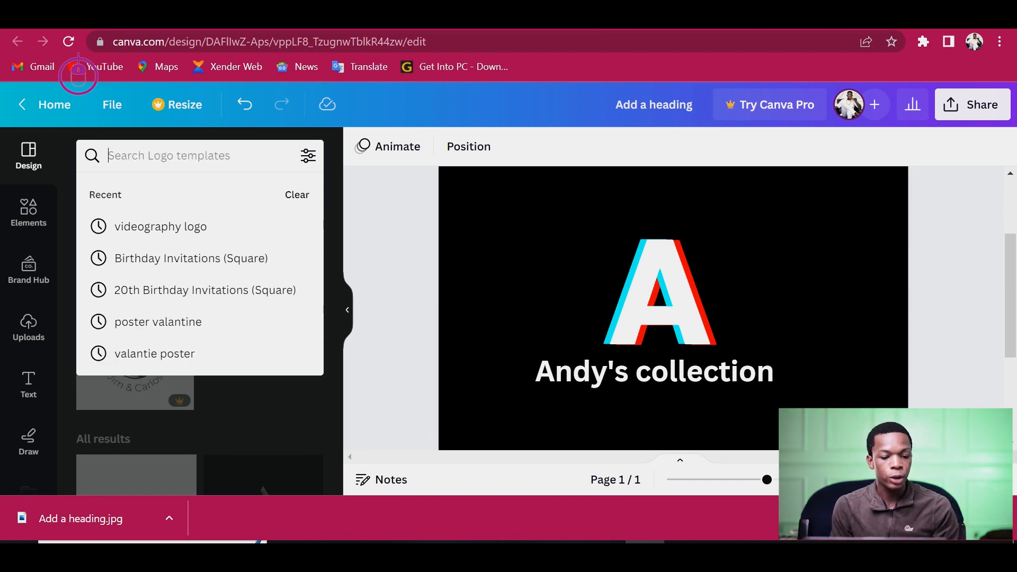
type("Fash")
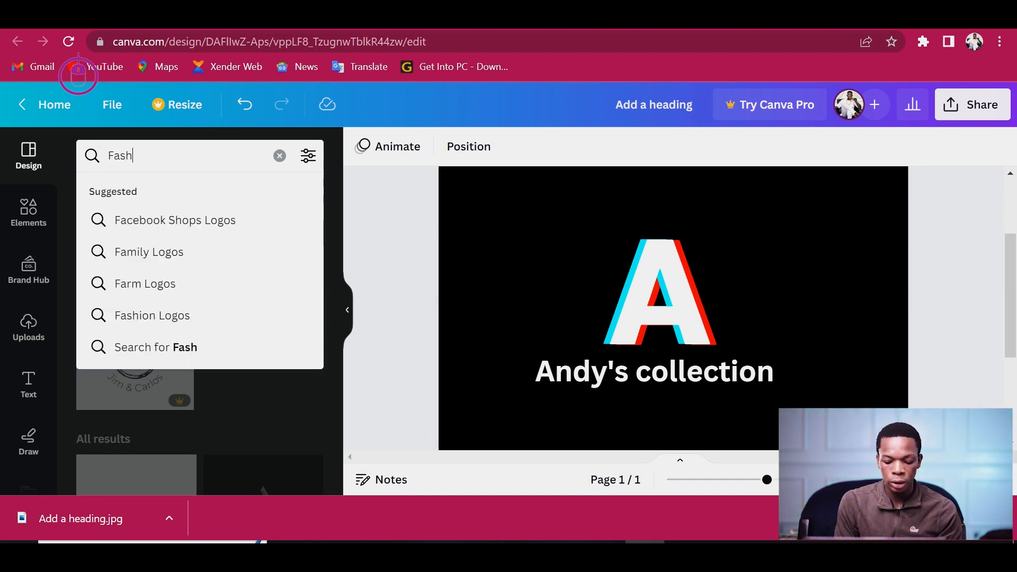
type("ion og")
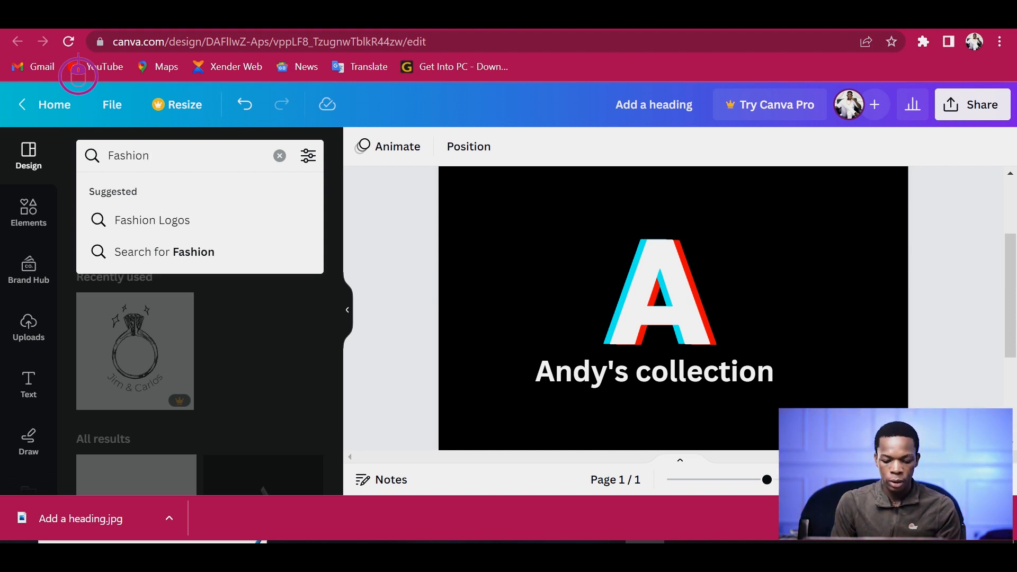
type("go")
key("Return")
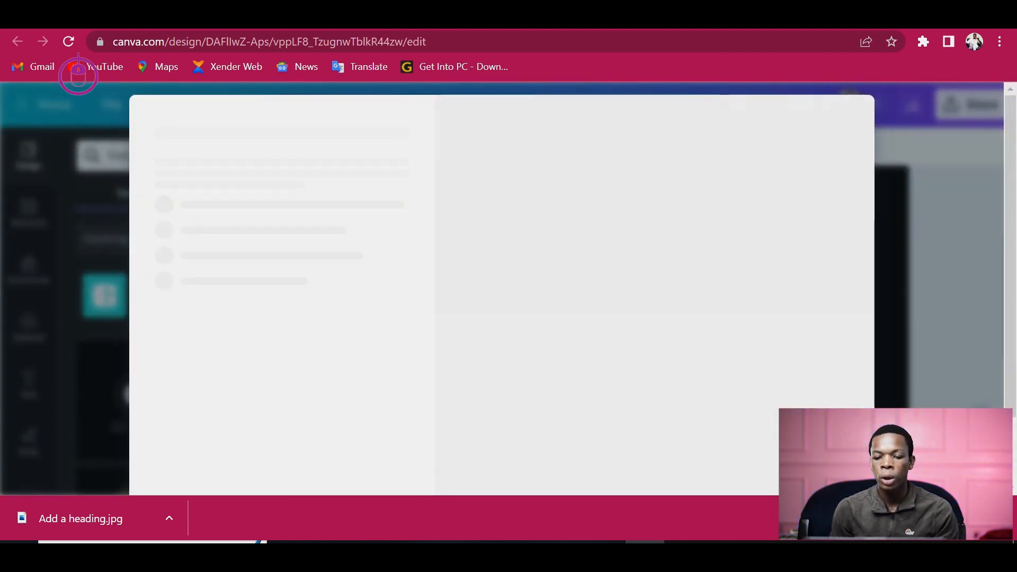
key("Escape")
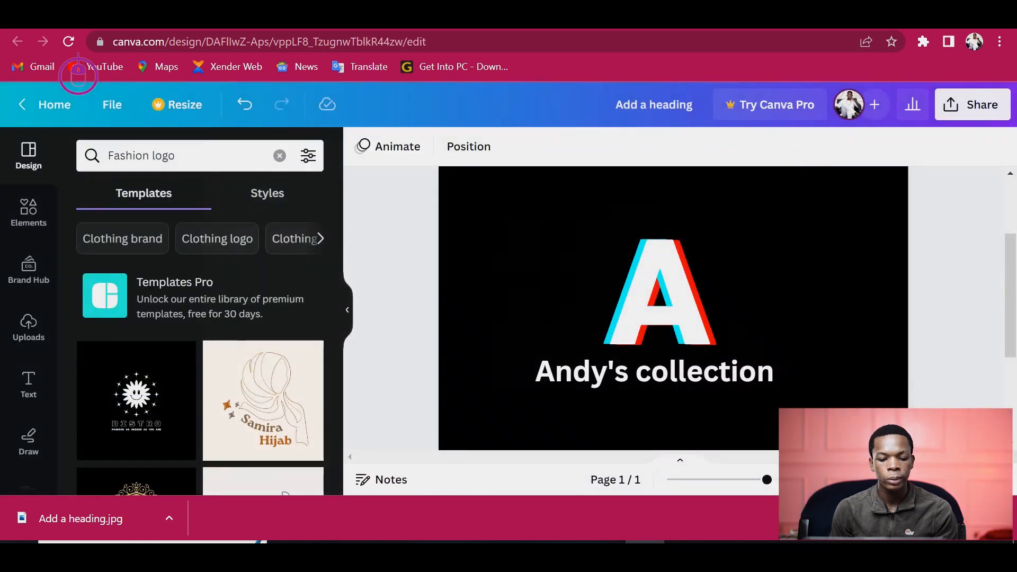
- Add the Brown Modern Minimalist Tailor Shop Logo template to the design as a new page
left_click(201, 297)
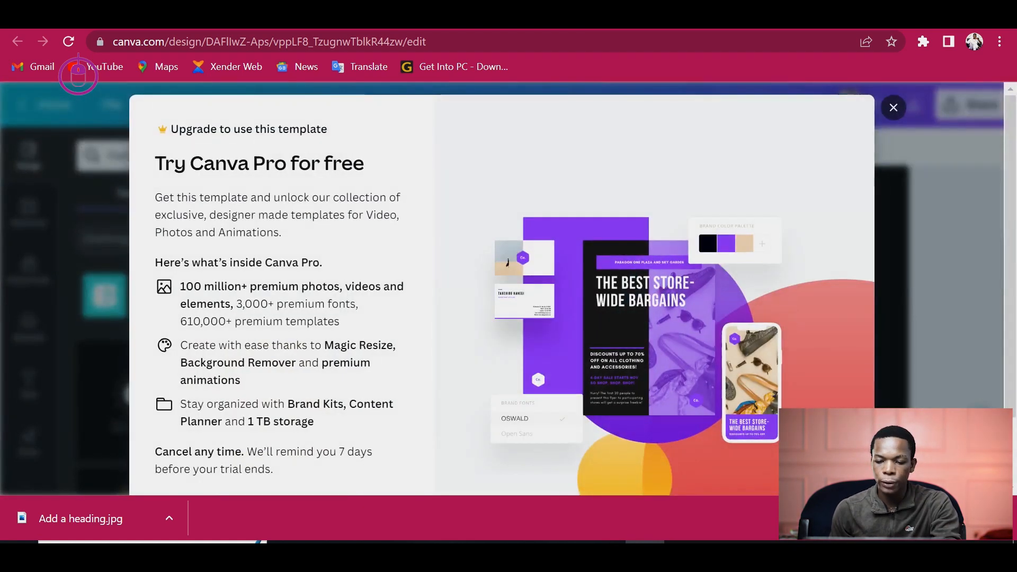
key("Escape")
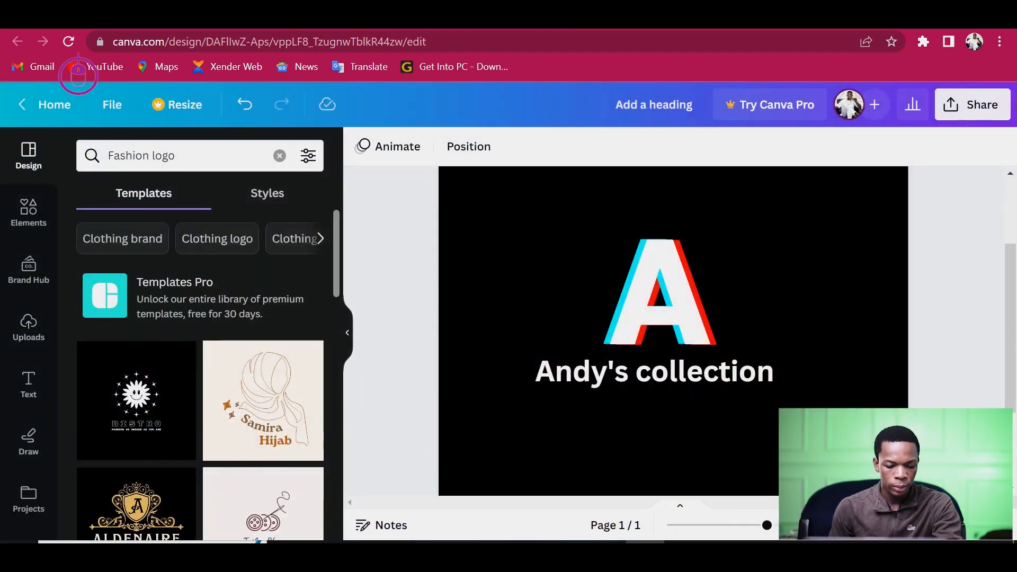
right_click(320, 304)
left_click_drag(358, 342, 320, 255)
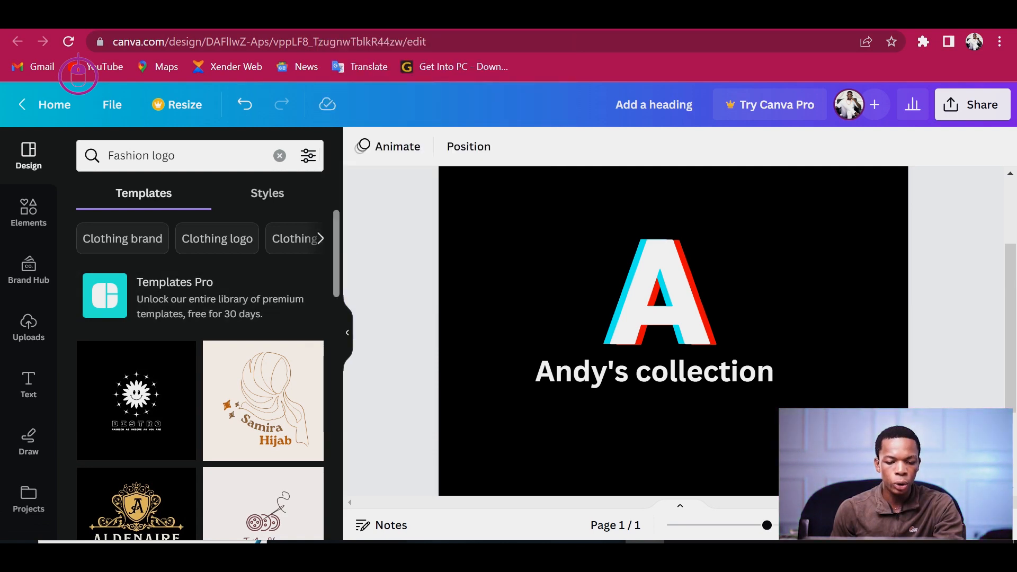
scroll(200, 371, "down", 5)
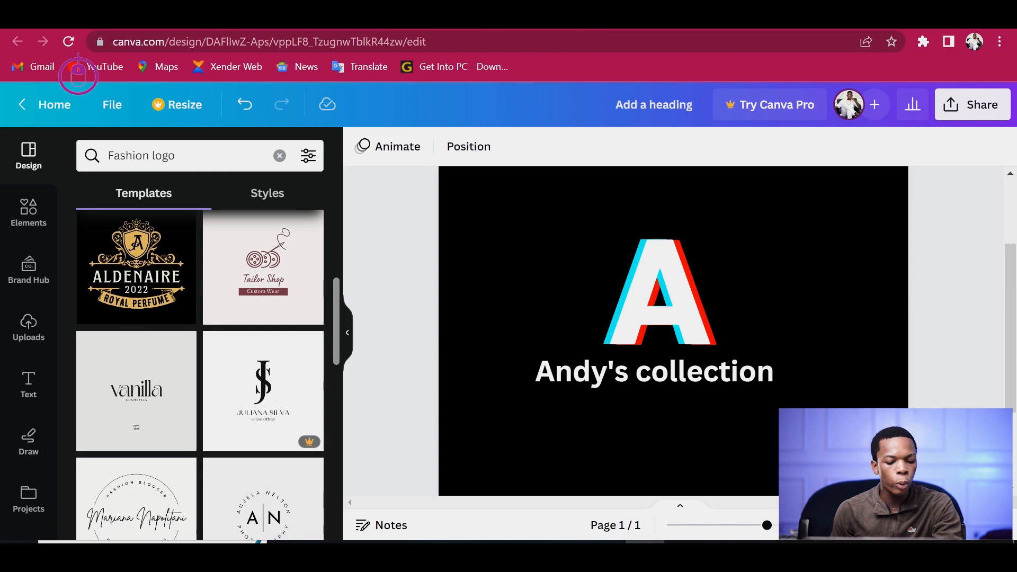
scroll(200, 371, "down", 7)
scroll(200, 371, "up", 8)
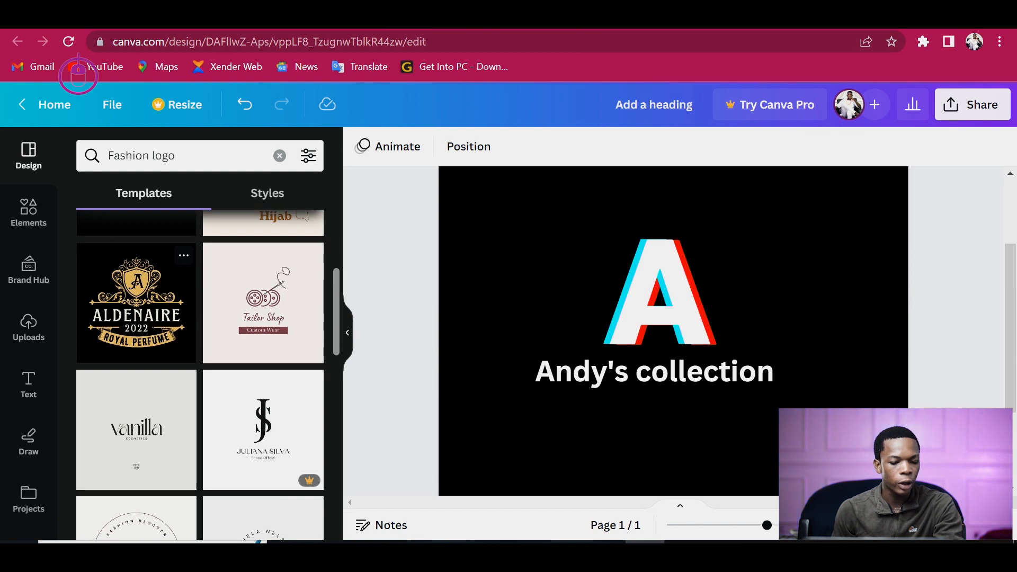
left_click(264, 302)
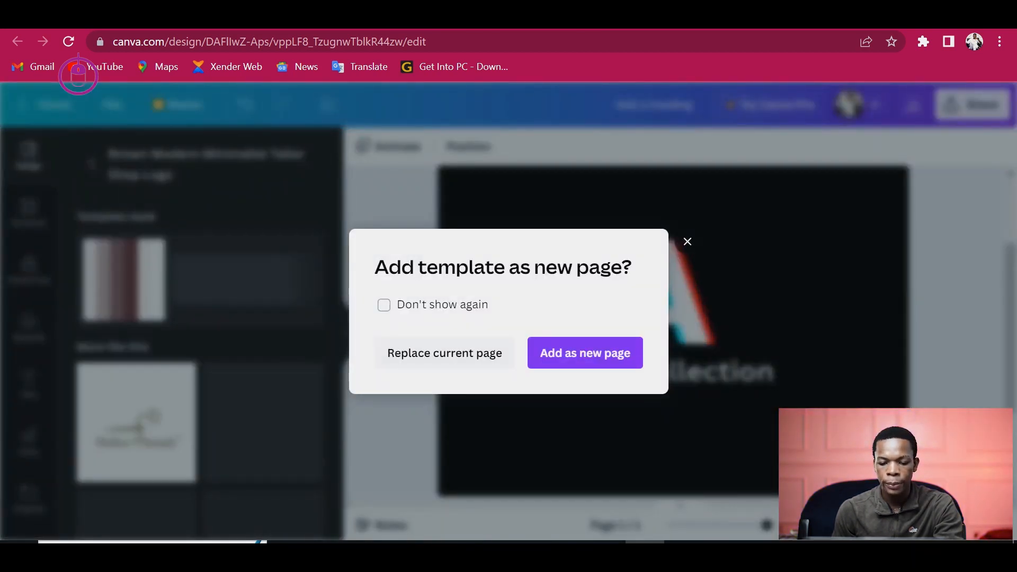
left_click(585, 353)
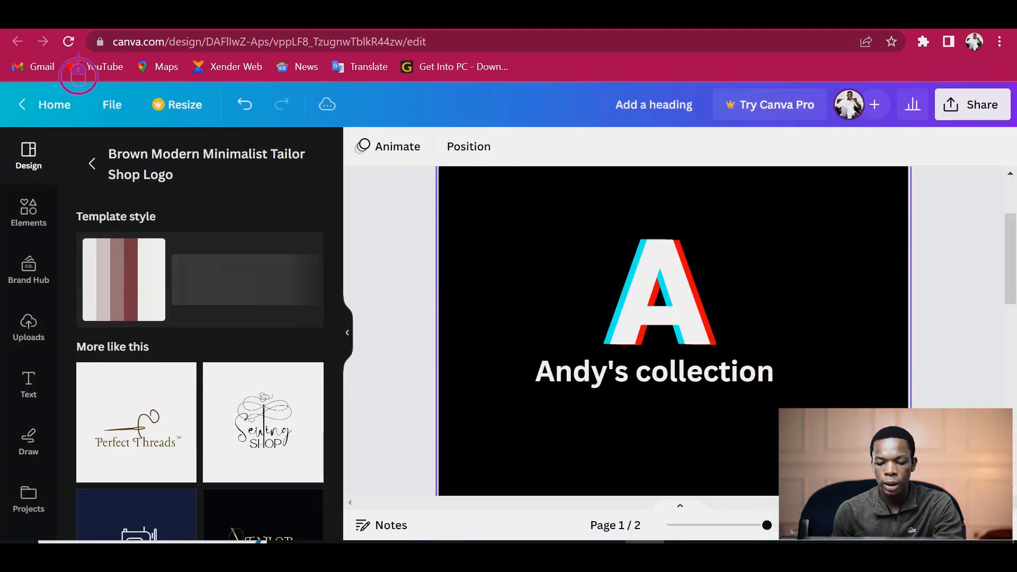
- Replace the template's Tailor Shop title with Andy's collection
left_click(674, 398)
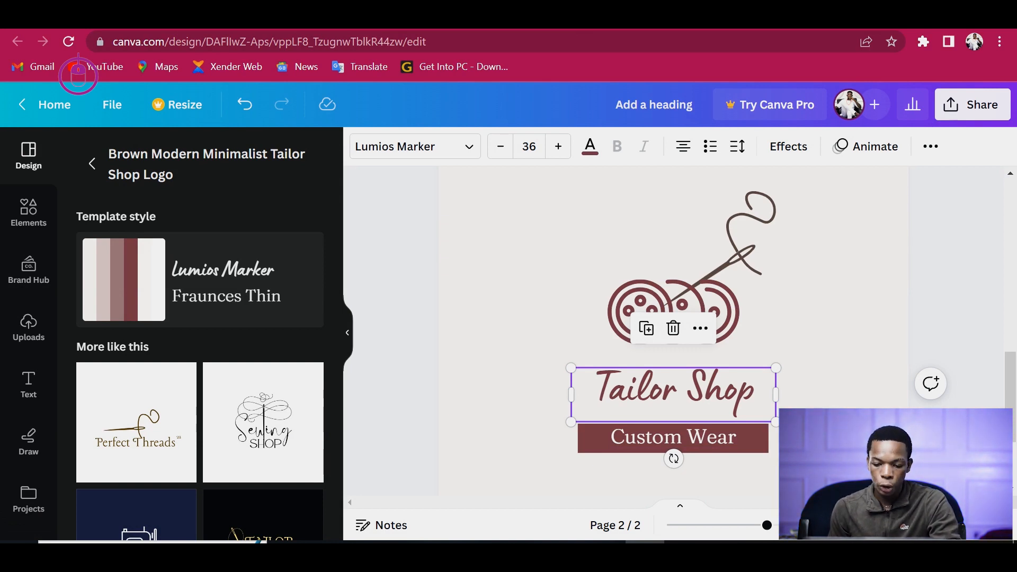
double_click(673, 391)
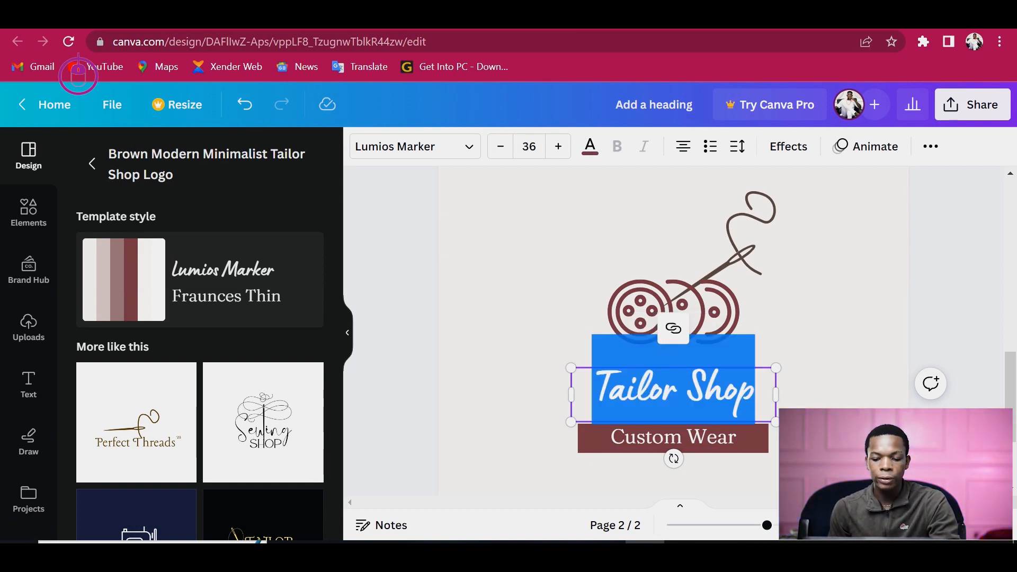
key("BackSpace")
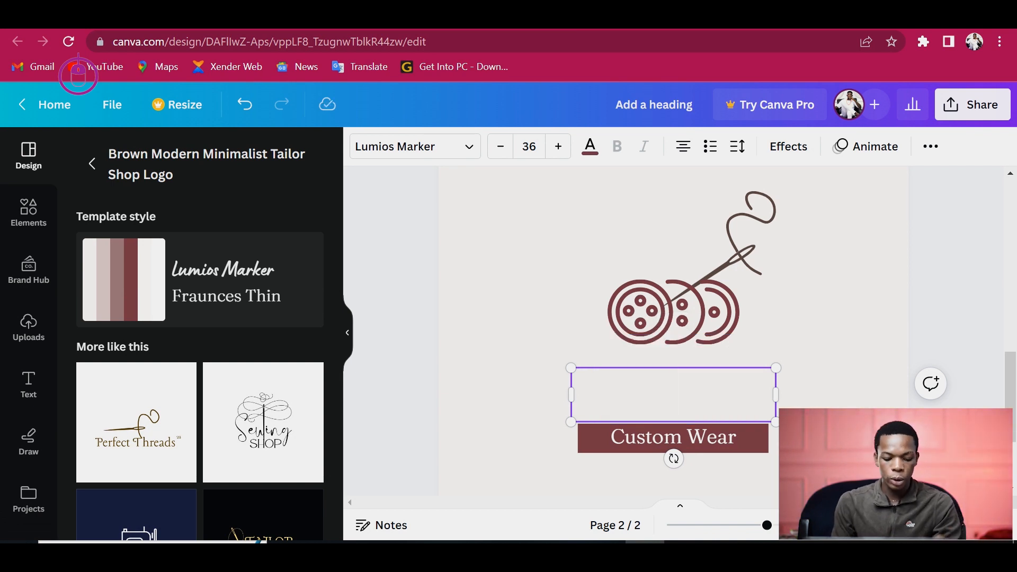
type("An")
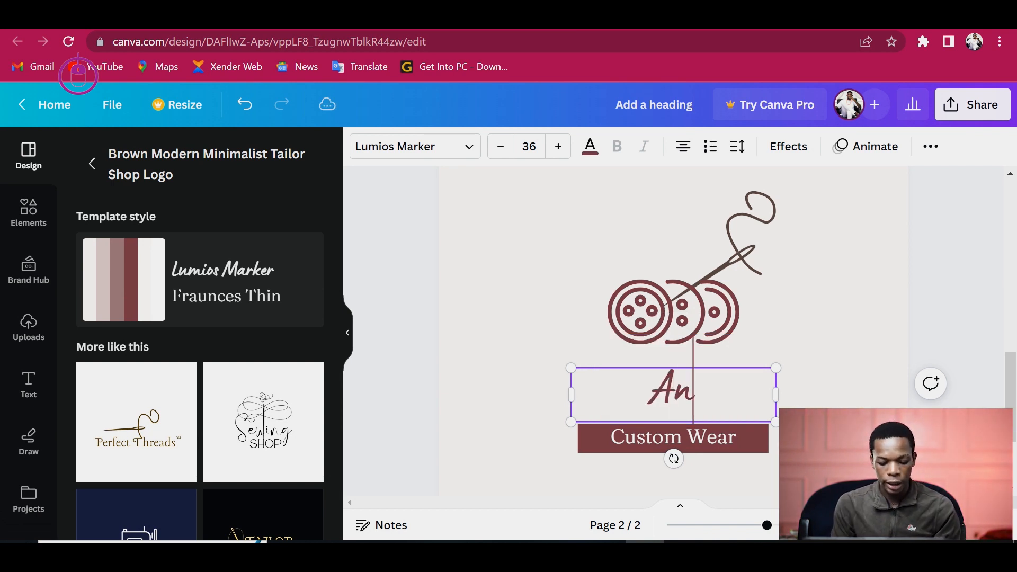
type("dy'd")
key("BackSpace")
type("s")
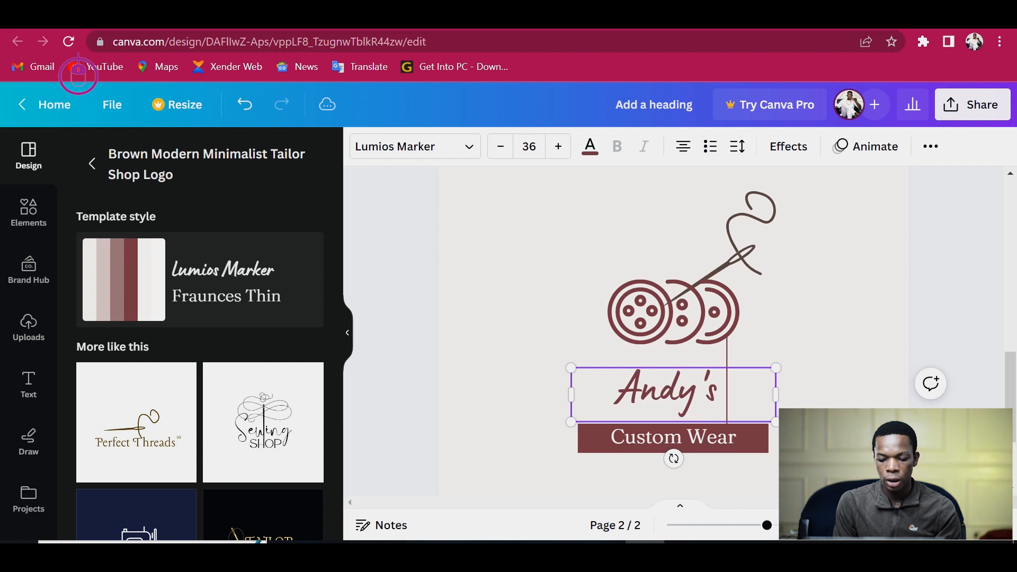
type(" coll")
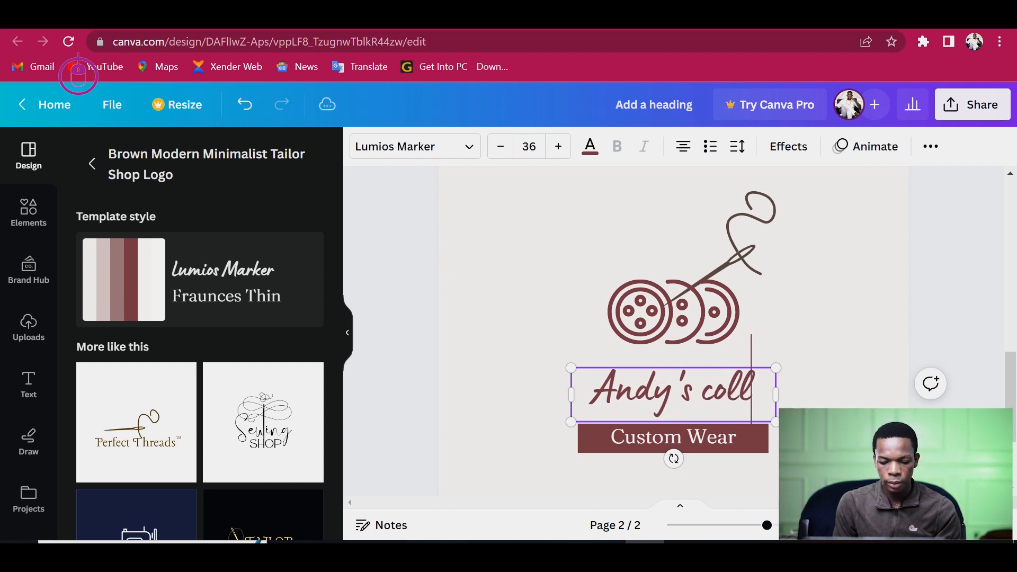
type("ection")
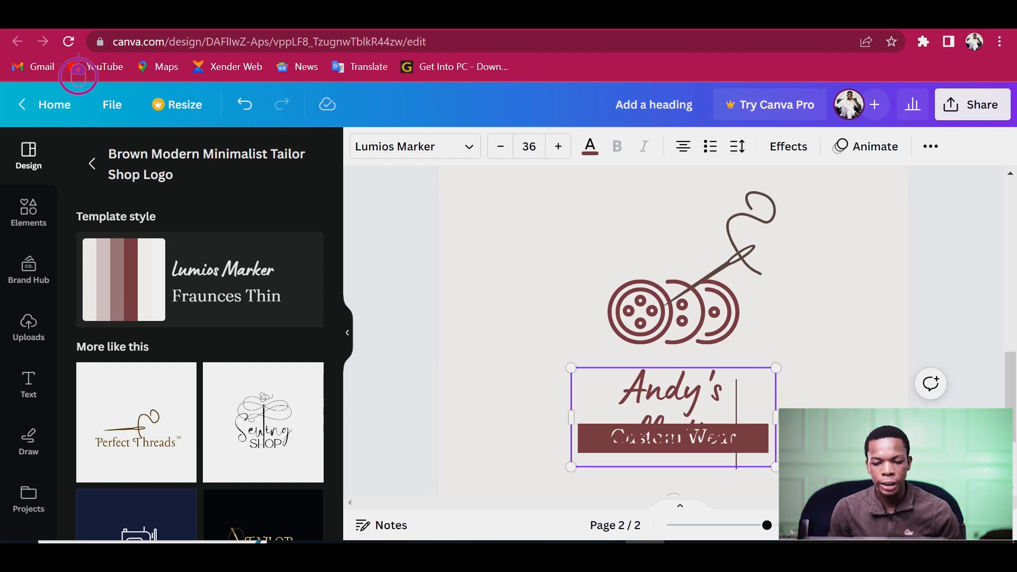
- Reduce the font size of the Andy's collection title
left_click(501, 146)
left_click(500, 146)
left_click(500, 146)
left_click(500, 146)
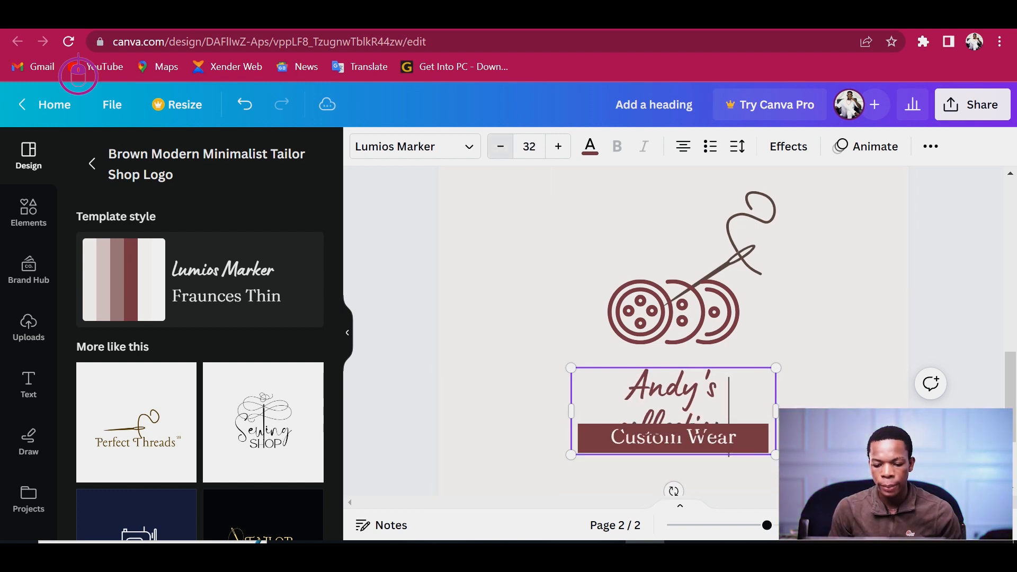
left_click(500, 146)
left_click(500, 146)
- Delete the Custom Wear text from the brown bar
left_click(551, 313)
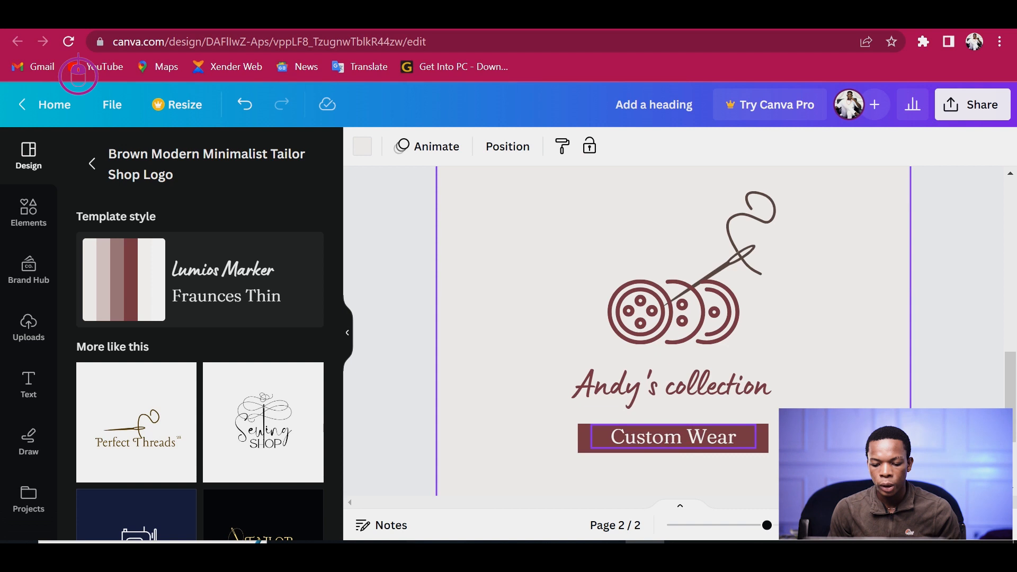
left_click(672, 437)
key("Delete")
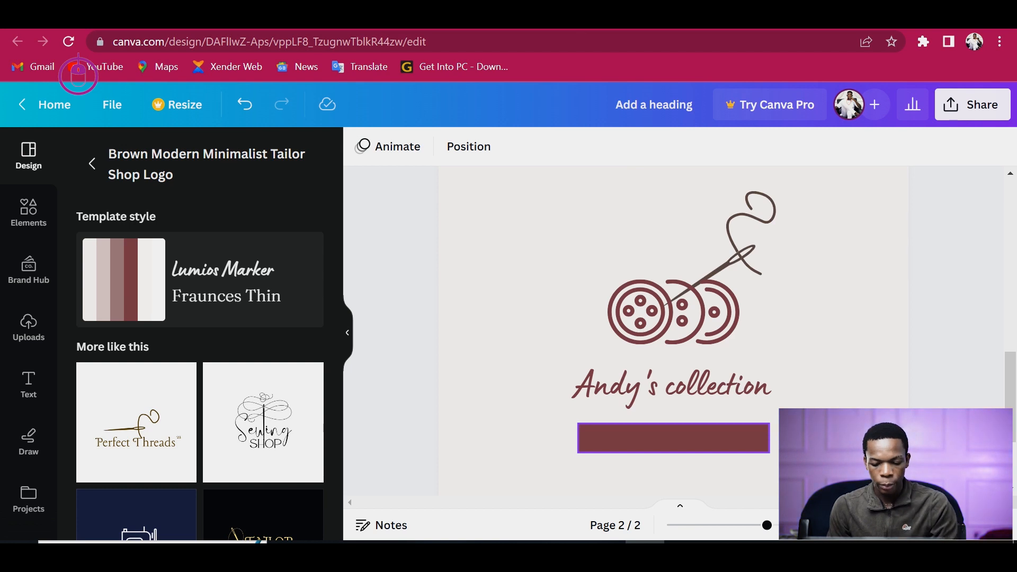
- Enter Men's Wear as the text inside the brown bar
left_click(673, 438)
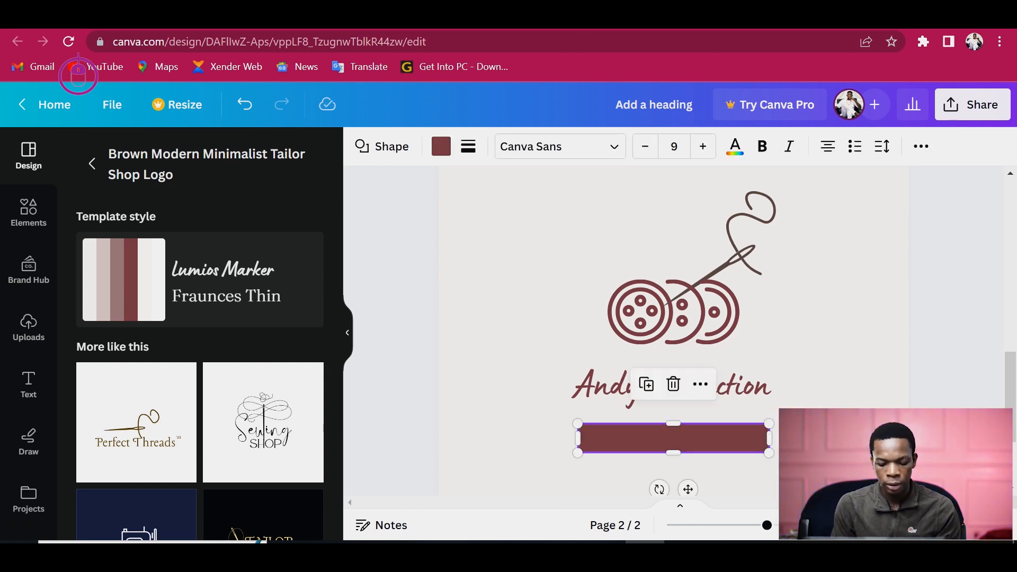
left_click(674, 438)
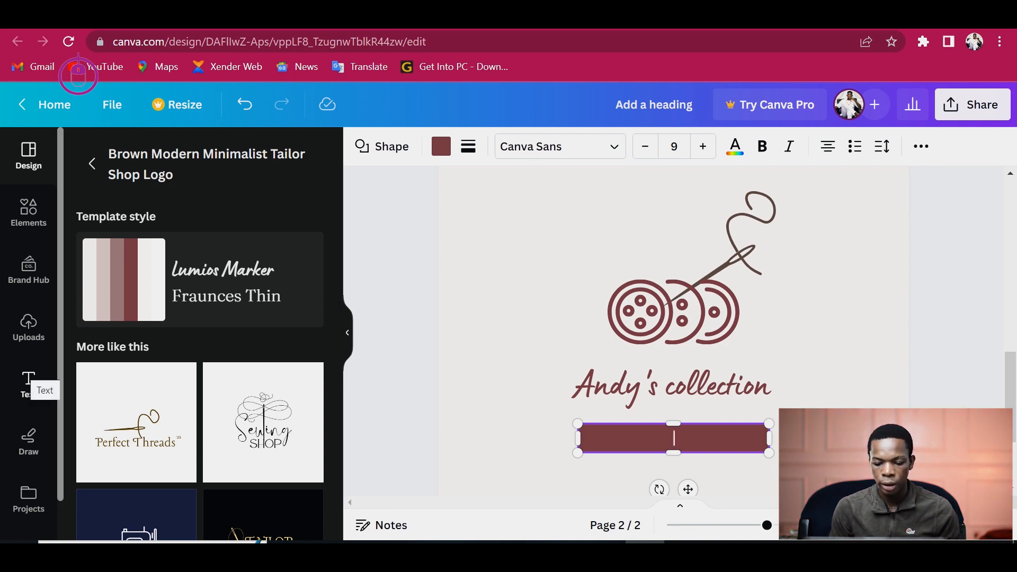
type("m")
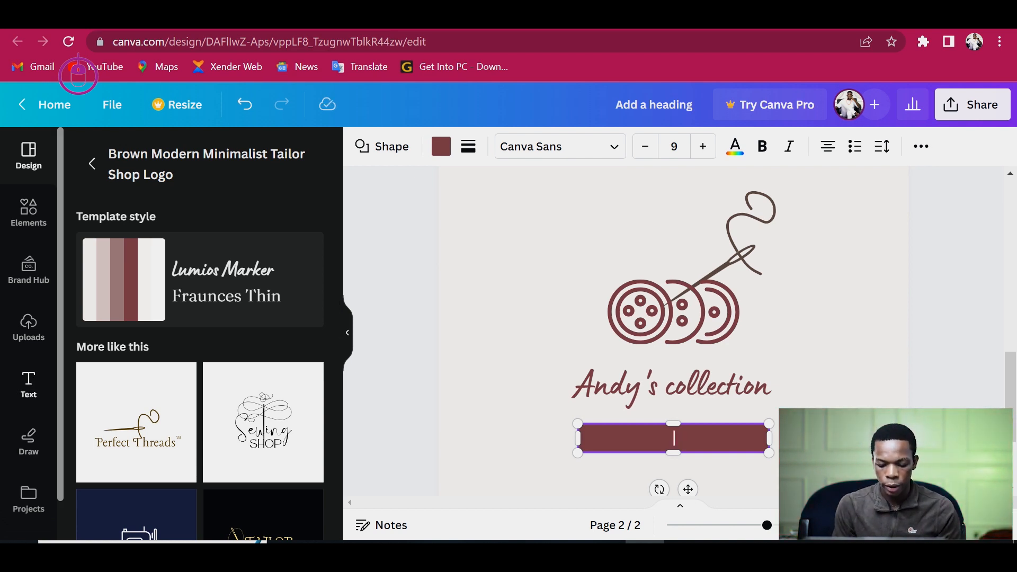
type("en's Wear")
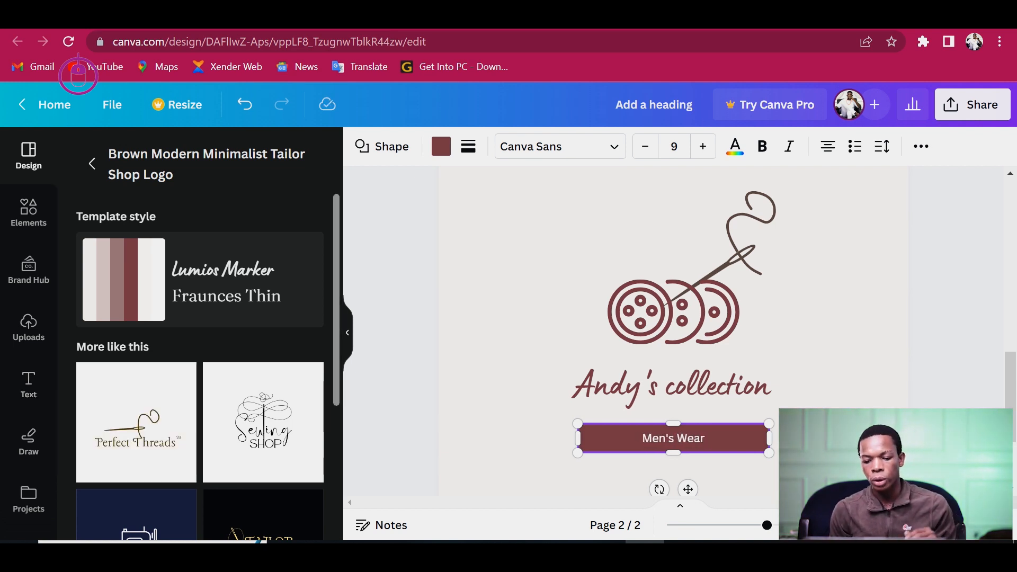
- Delete the buttons graphic and the needle graphic from the template
left_click(673, 312)
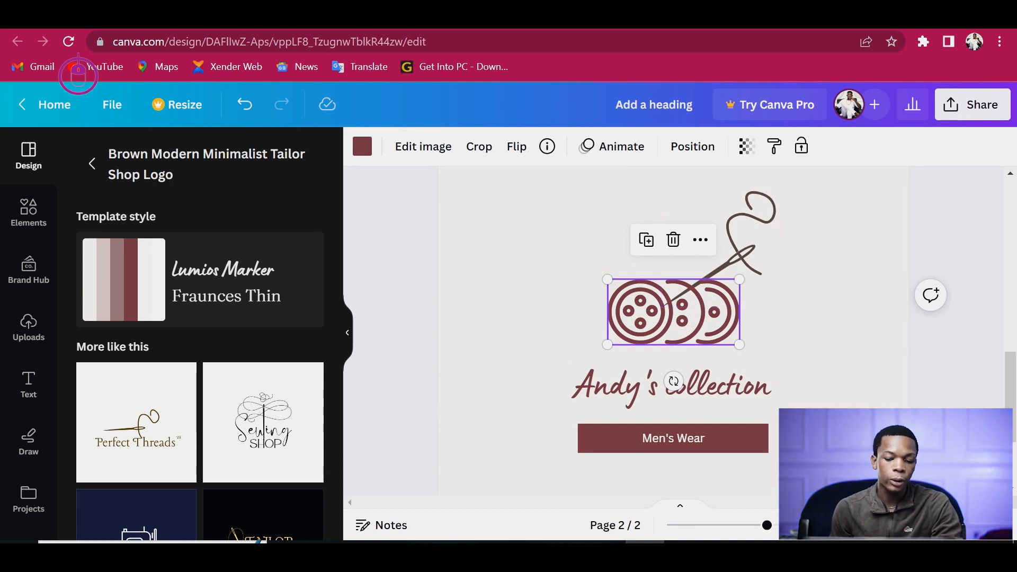
key("Delete")
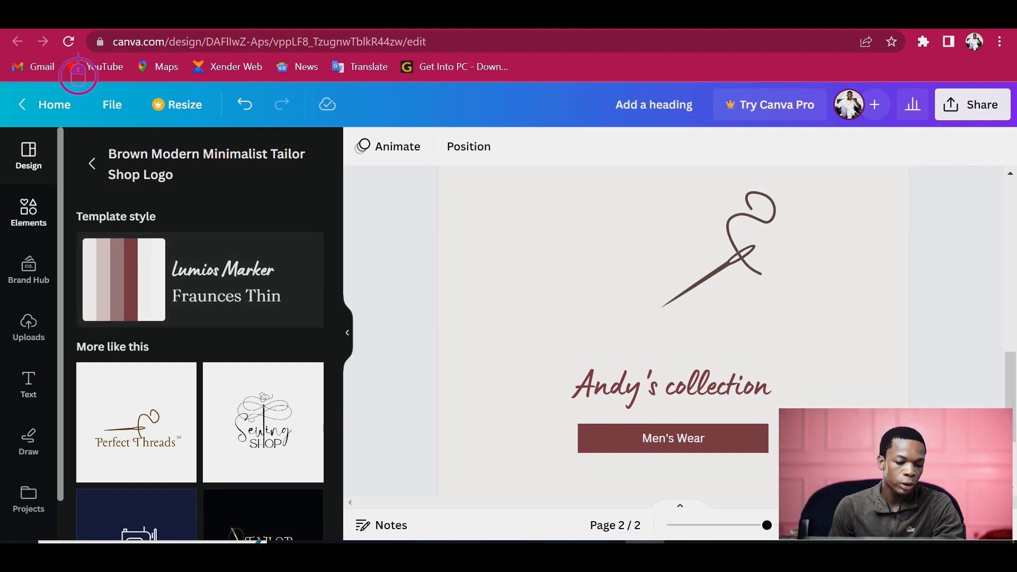
left_click(29, 212)
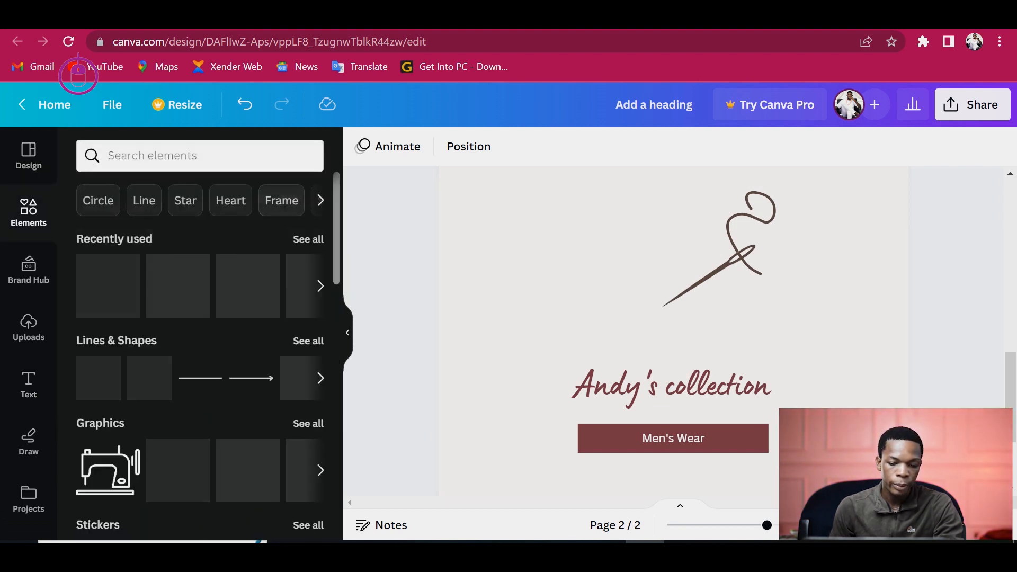
scroll(200, 355, "down", 6)
scroll(200, 355, "up", 3)
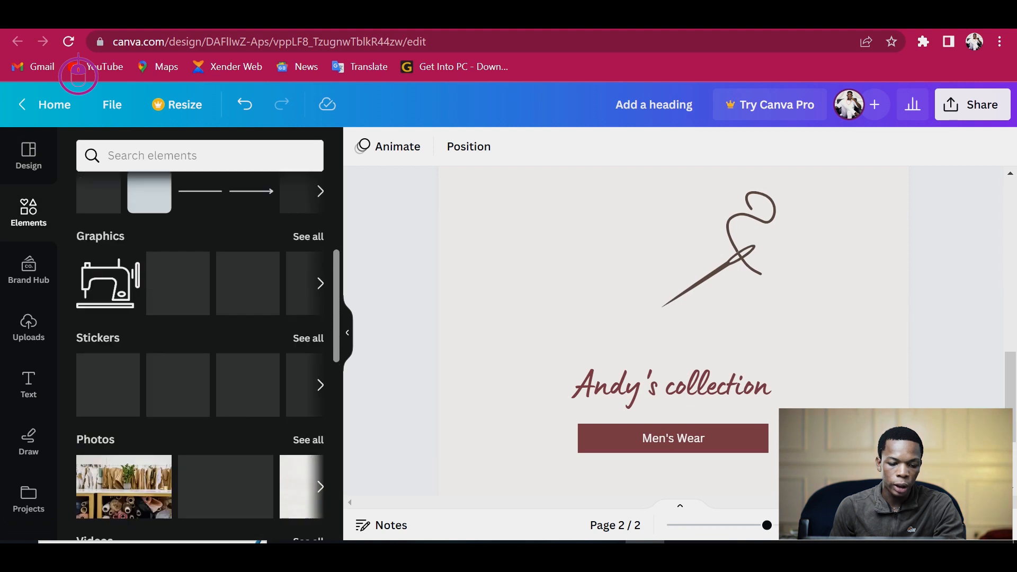
scroll(200, 355, "up", 1)
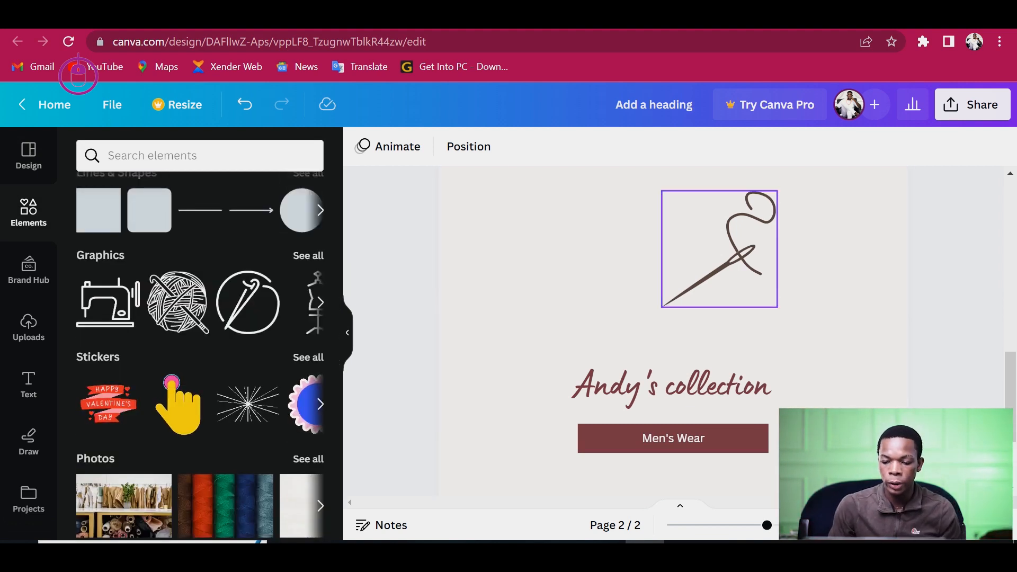
left_click(720, 249)
key("Delete")
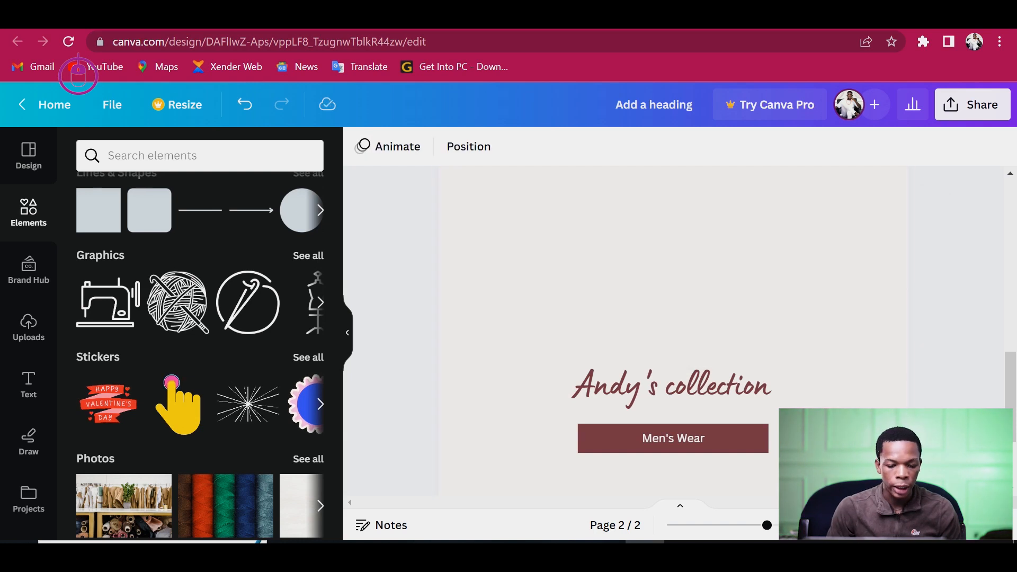
- Add a sewing machine graphic above the title and recolor it to the brown #7a4850
left_click_drag(108, 302, 672, 280)
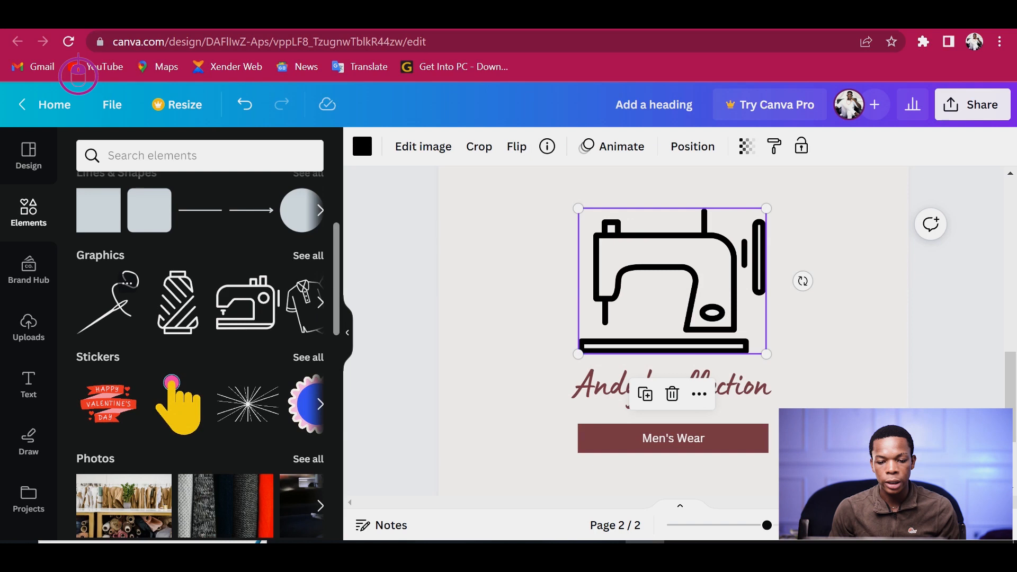
left_click(362, 146)
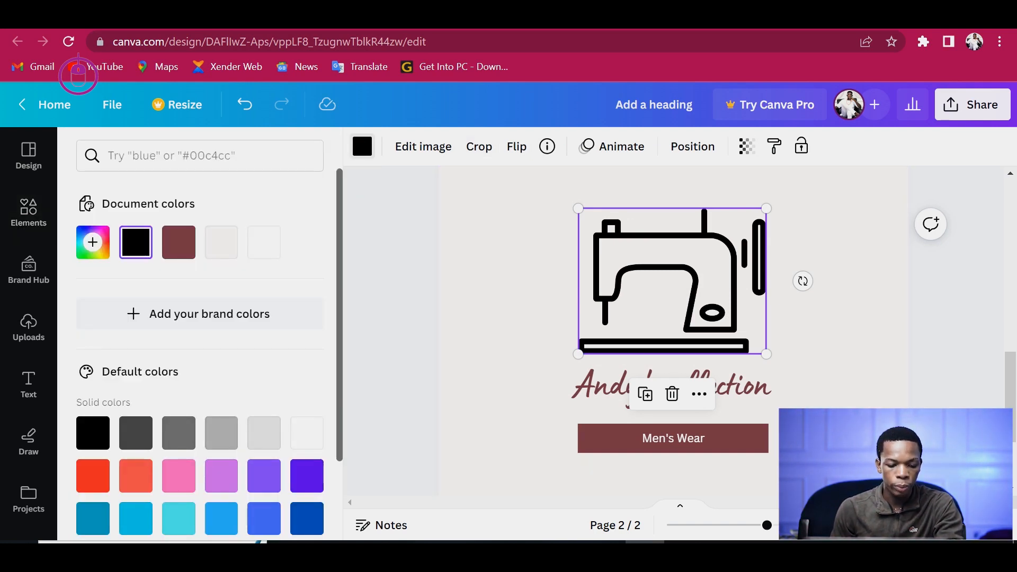
left_click(179, 243)
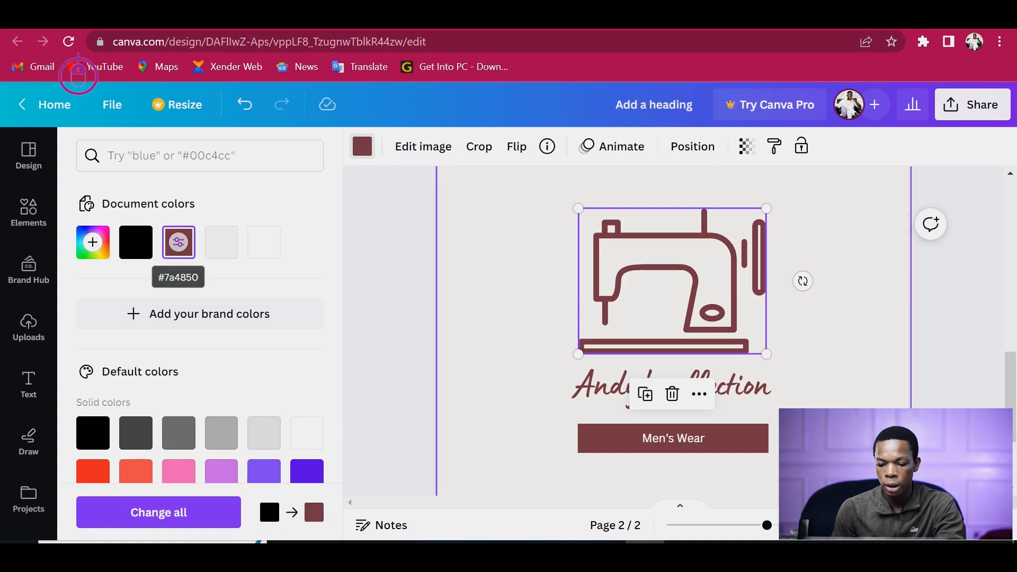
left_click(28, 212)
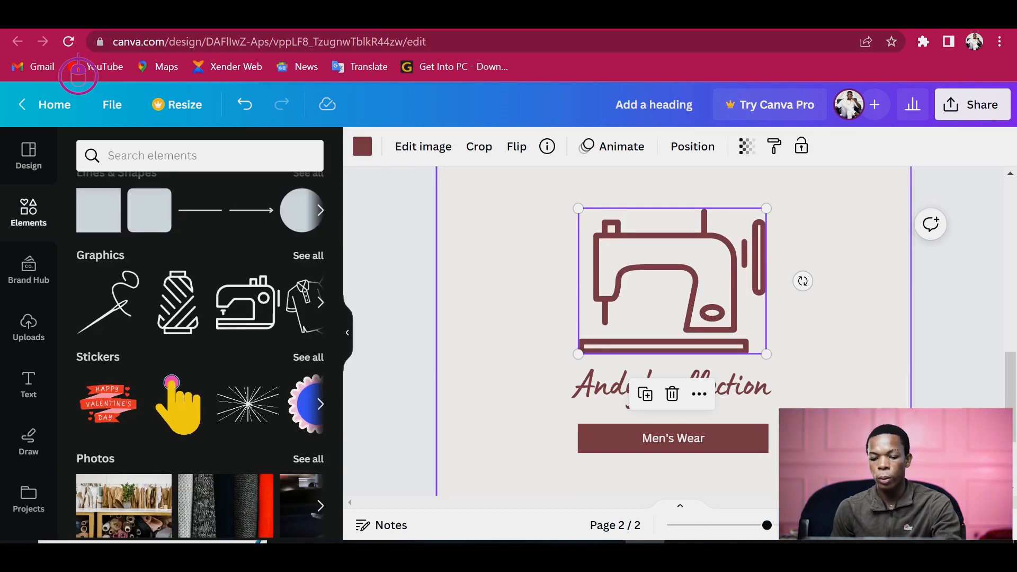
- Rotate the sewing machine graphic slightly counter-clockwise
left_click_drag(804, 281, 811, 262)
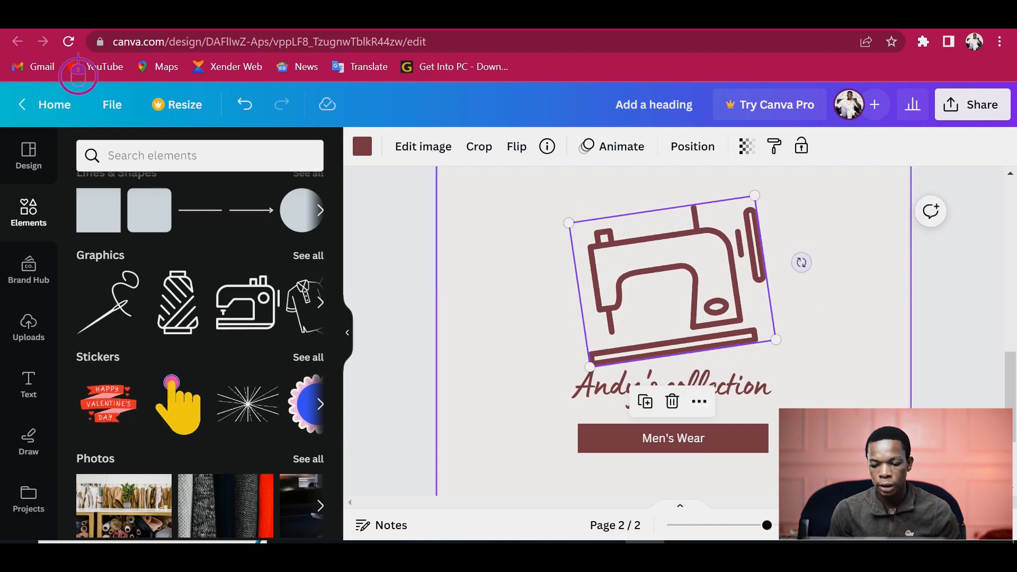
key("ctrl+z")
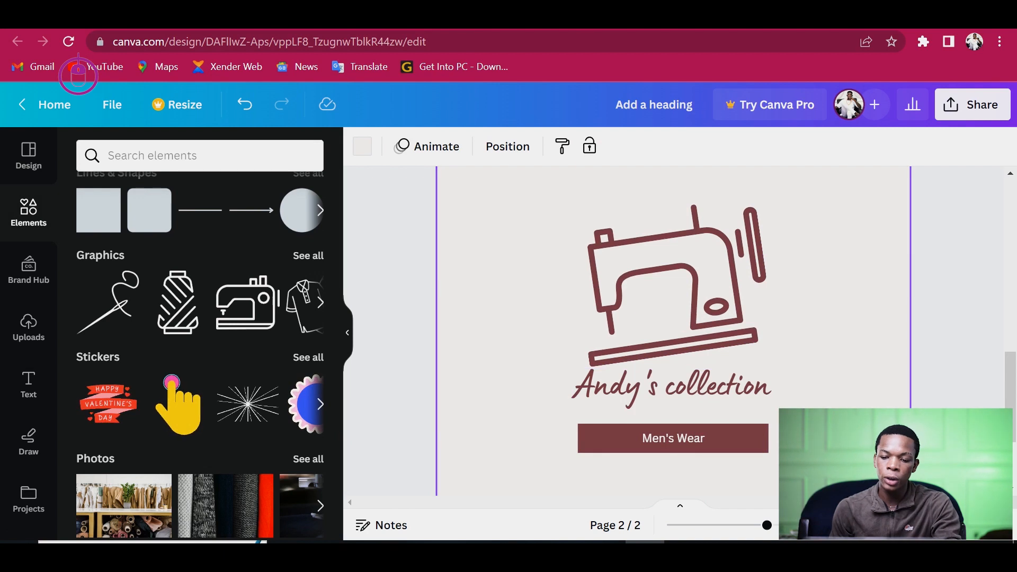
- Download all pages of the design as a JPG file
left_click(972, 105)
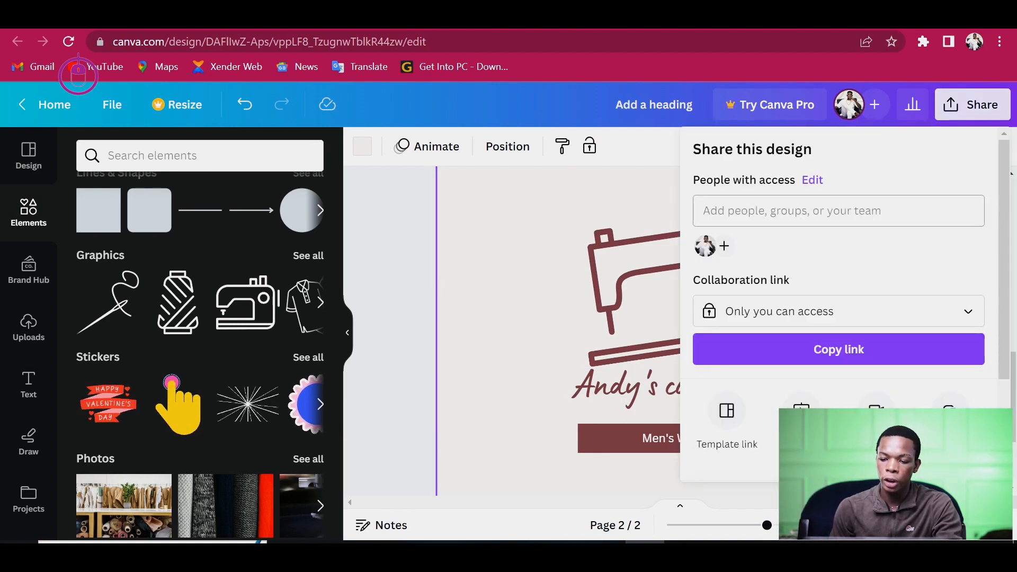
scroll(839, 296, "down", 3)
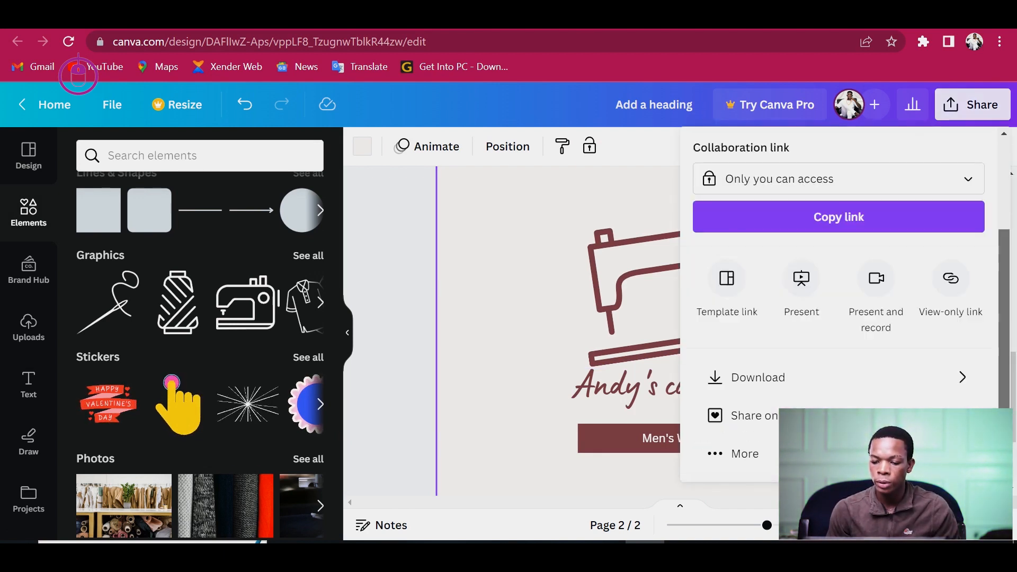
left_click(758, 377)
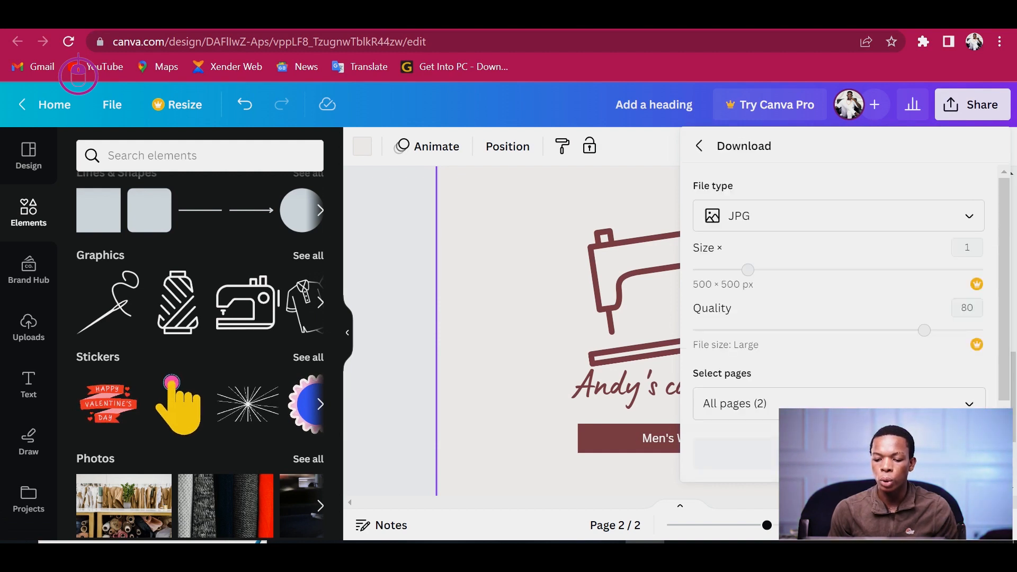
left_click(839, 453)
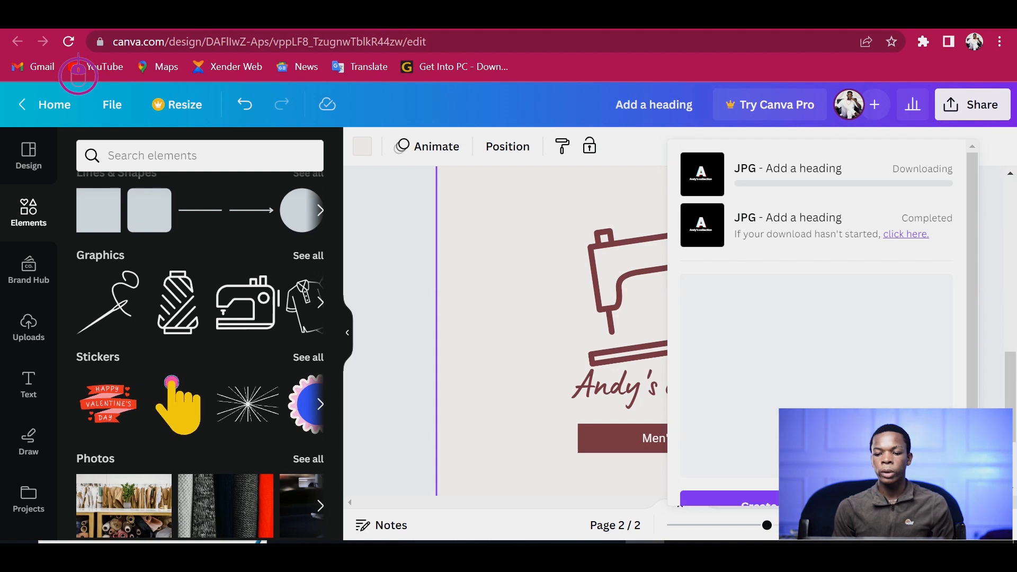